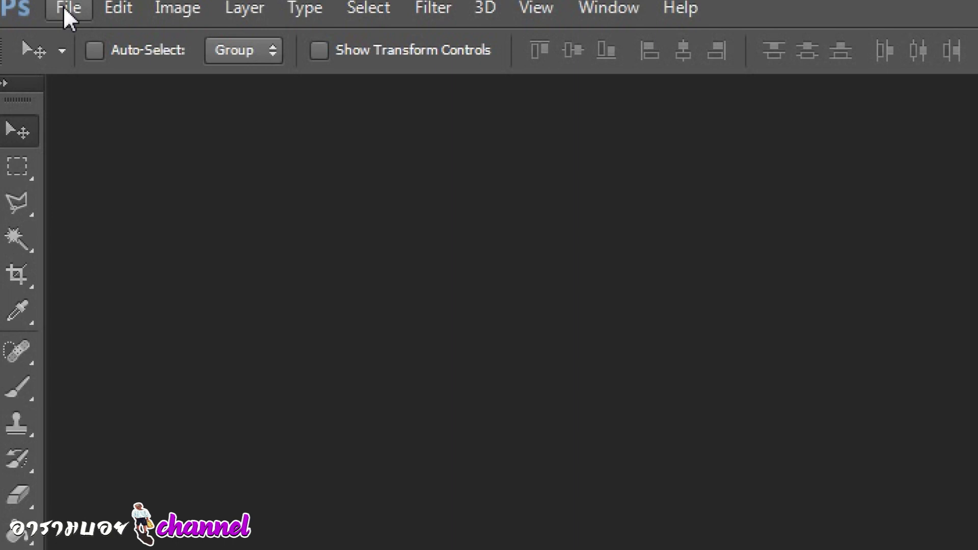
Create a new 500 × 500 pixel document with White background contents.
left_click(65, 9)
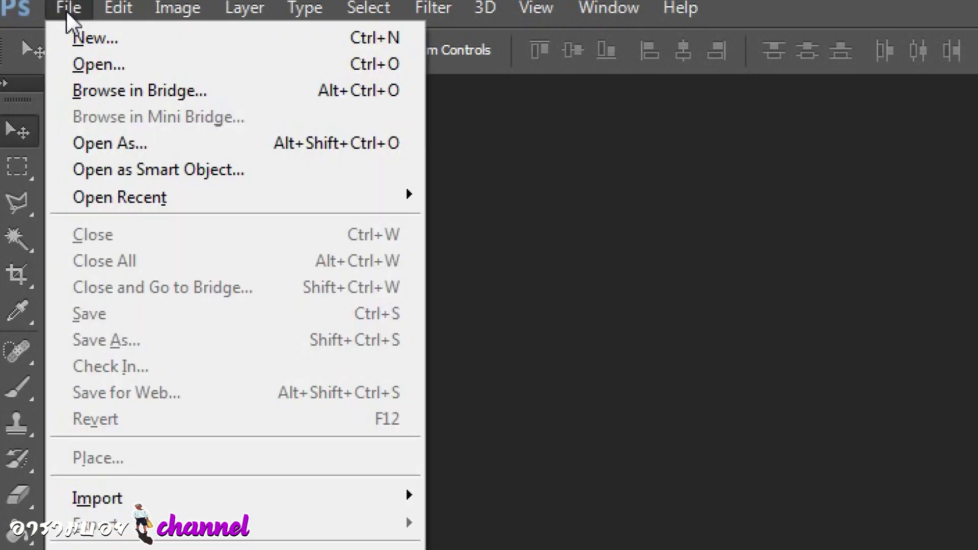
left_click(85, 38)
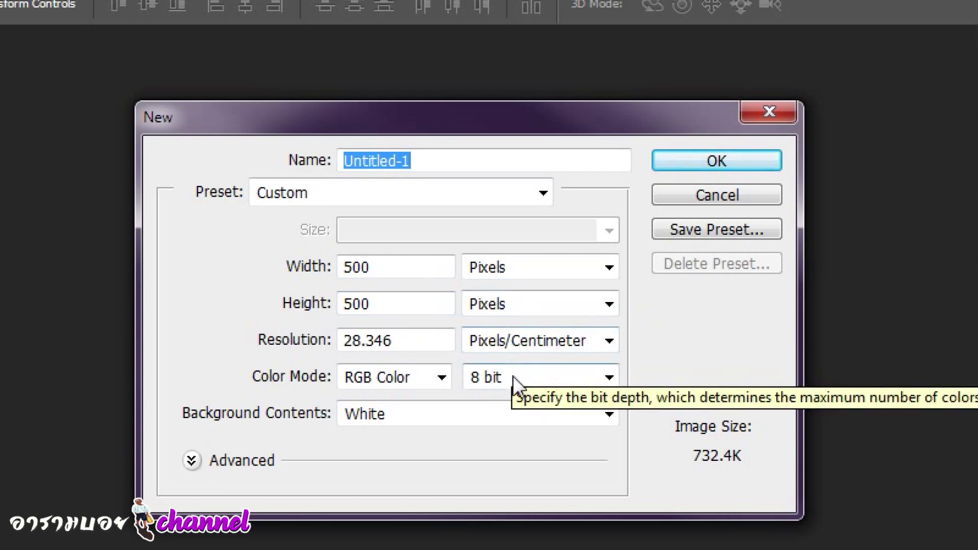
left_click(611, 415)
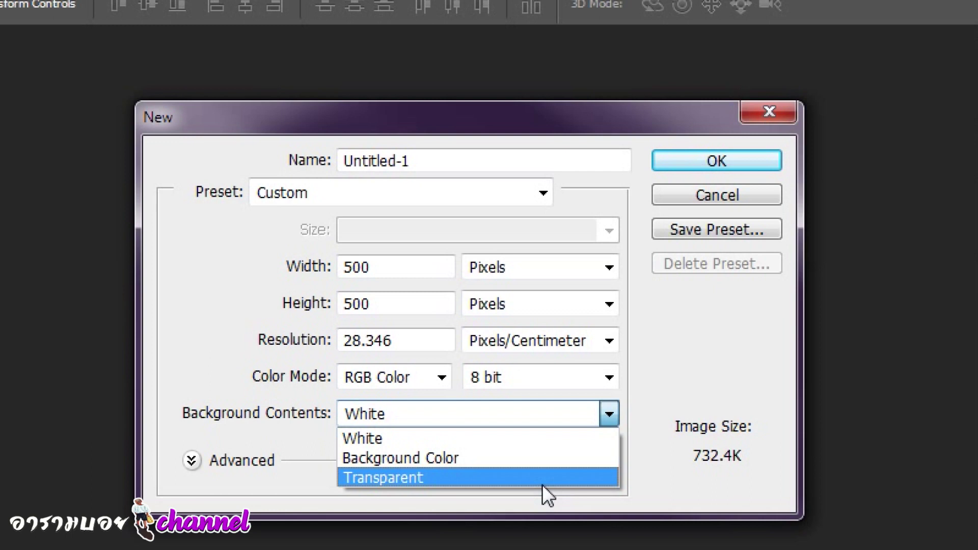
left_click(566, 411)
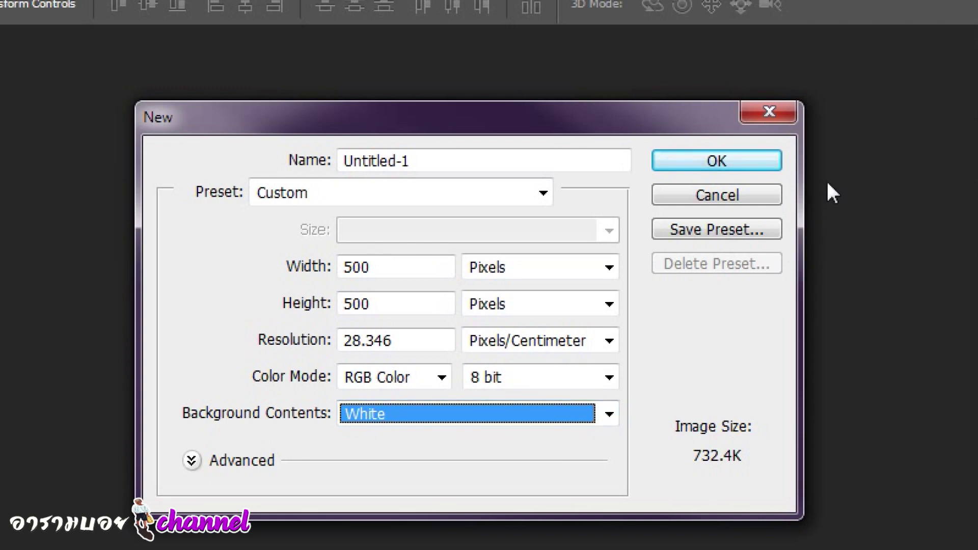
left_click_drag(628, 113, 641, 72)
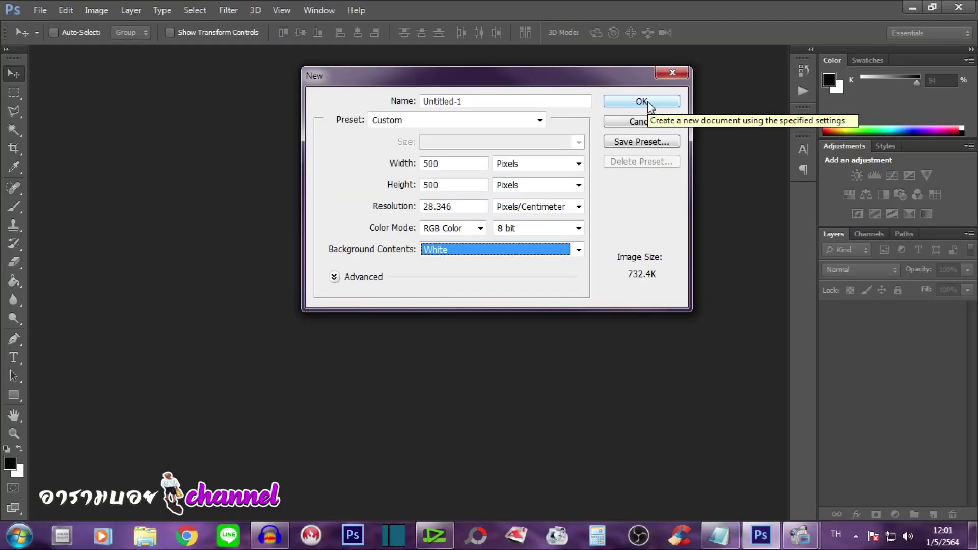
left_click(648, 102)
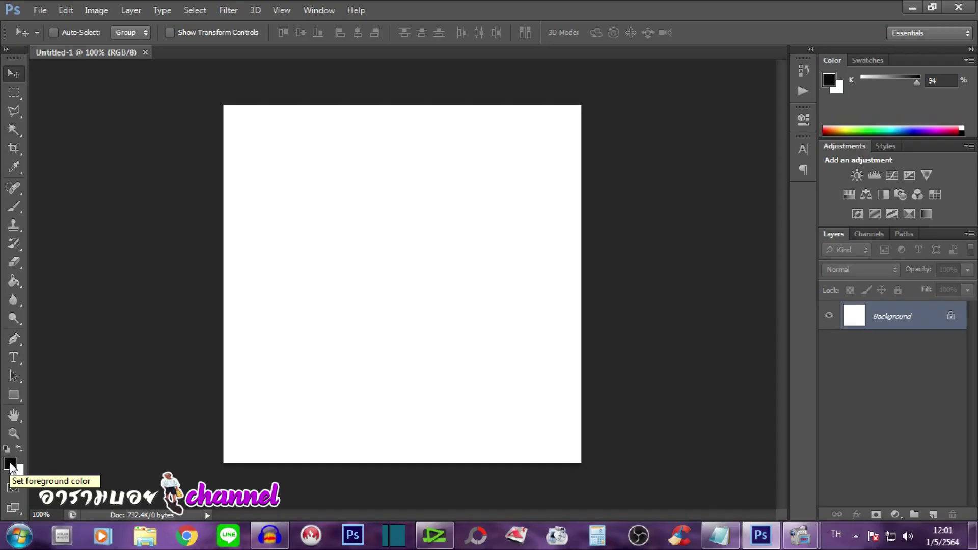
left_click(9, 464)
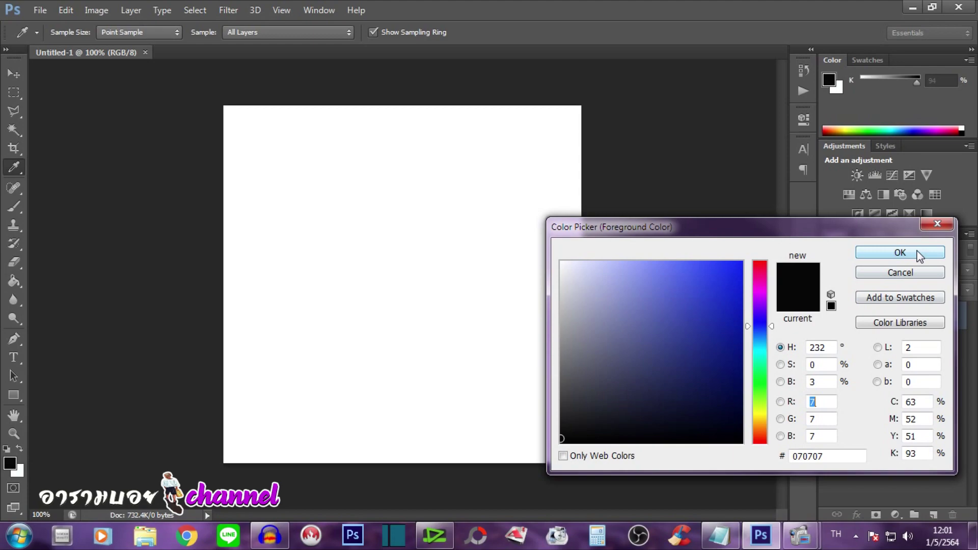
left_click(900, 253)
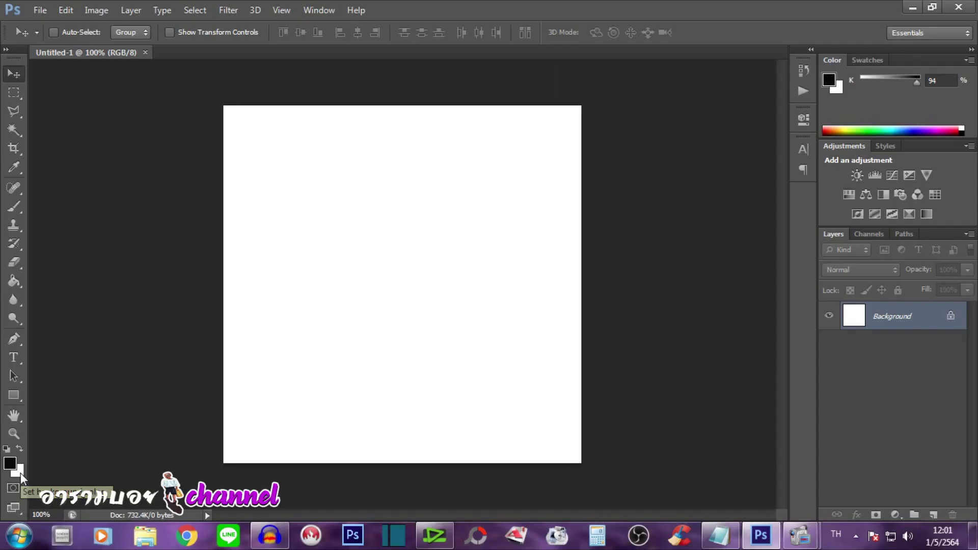
left_click(20, 473)
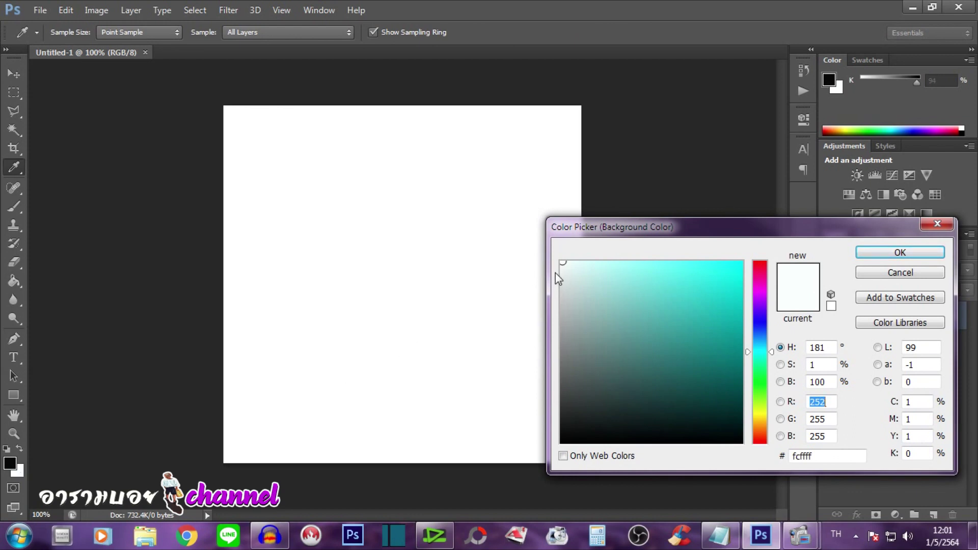
left_click(719, 267)
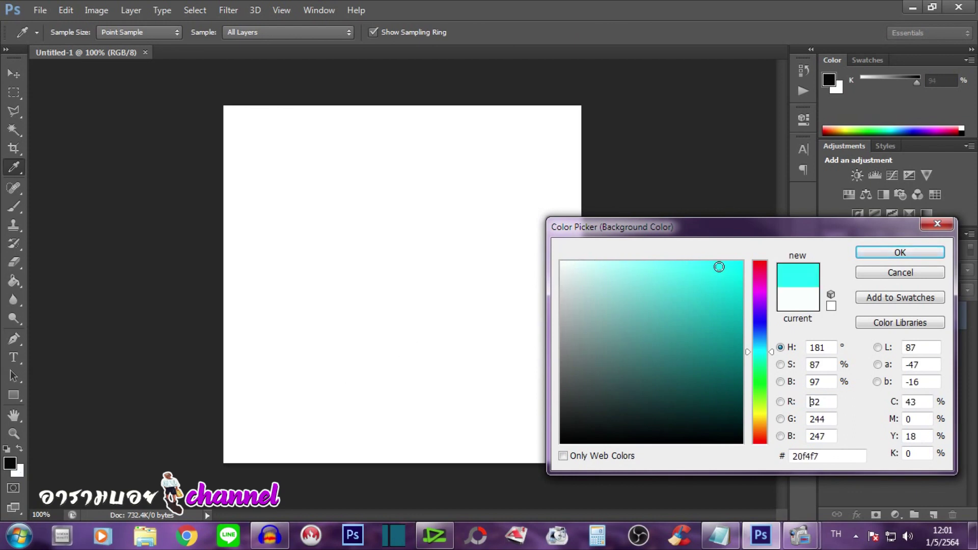
left_click(662, 332)
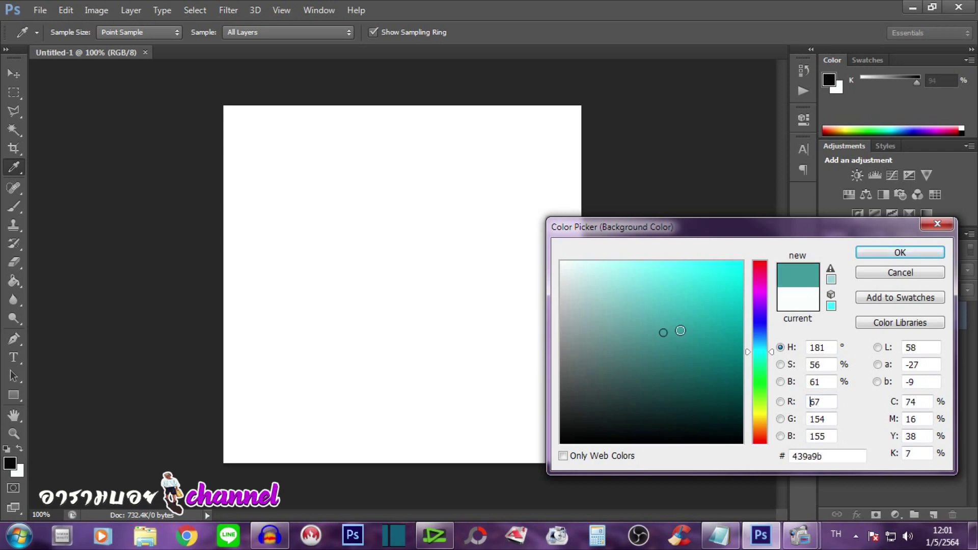
left_click(758, 294)
left_click(737, 264)
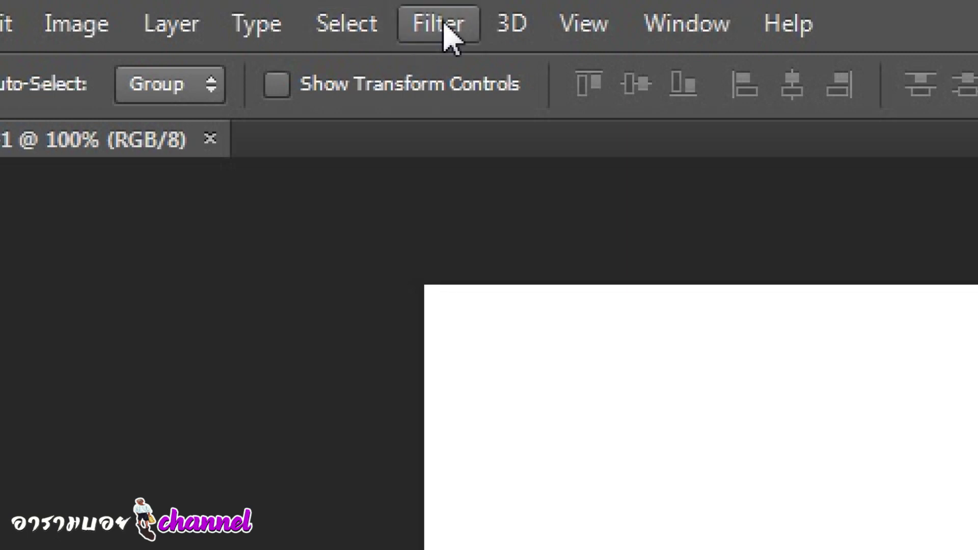
Open the Filter Gallery and browse the Distort and Brush Strokes categories.
left_click(229, 10)
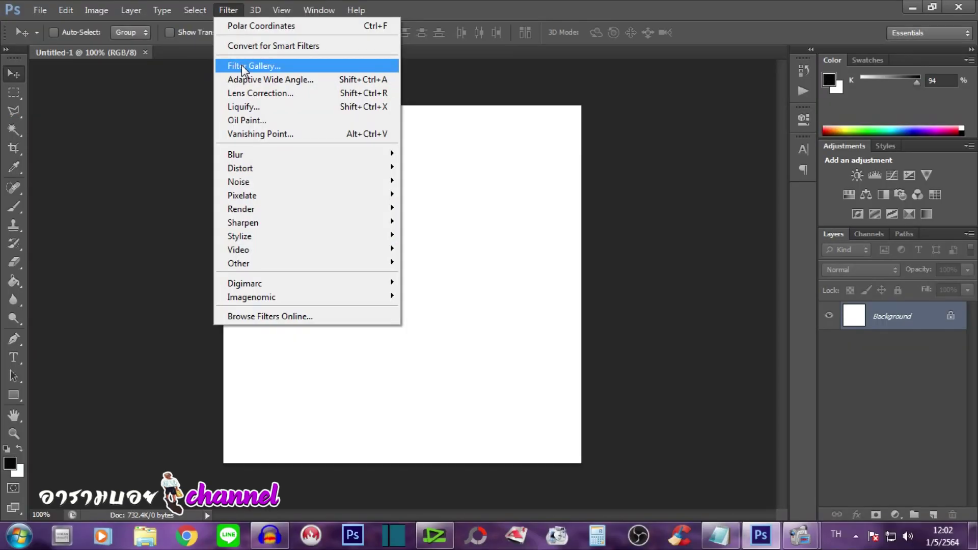
left_click(356, 148)
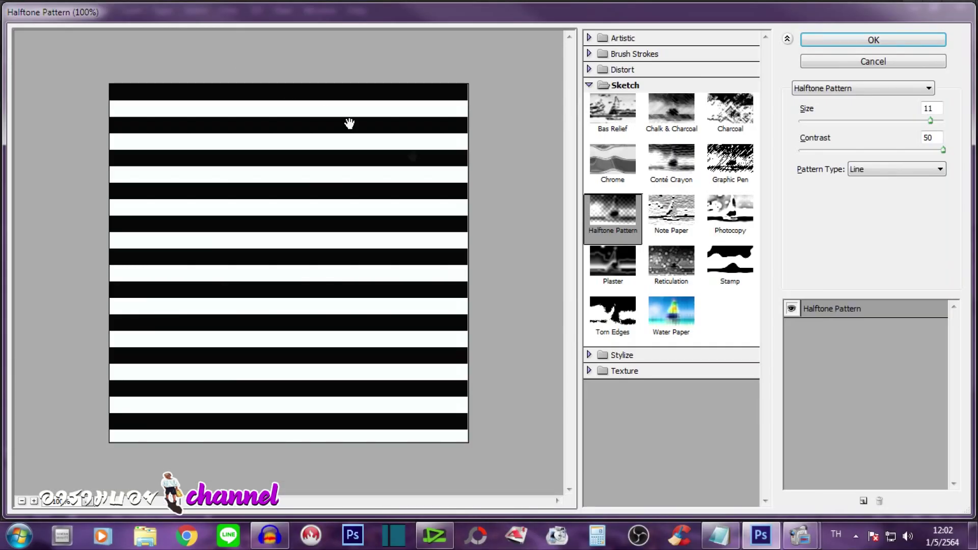
left_click(622, 70)
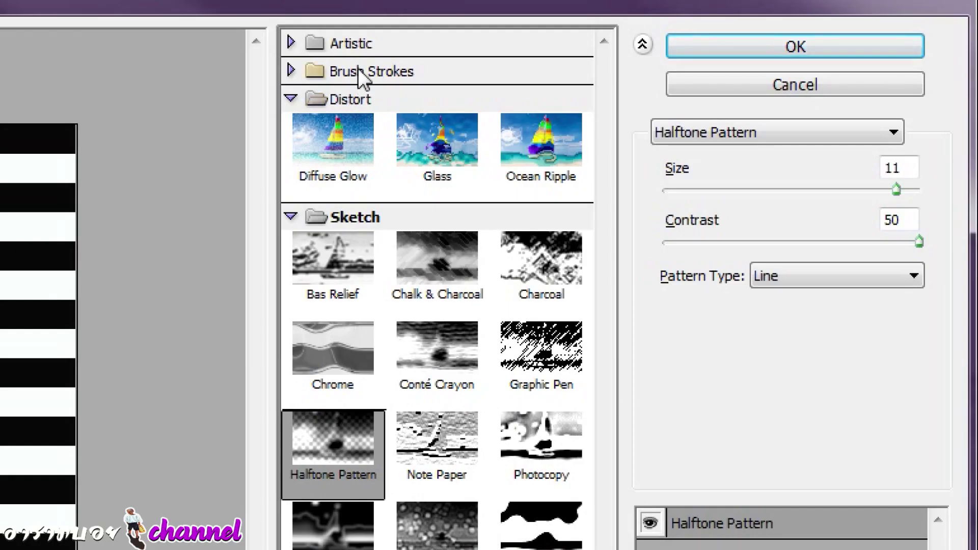
left_click(360, 72)
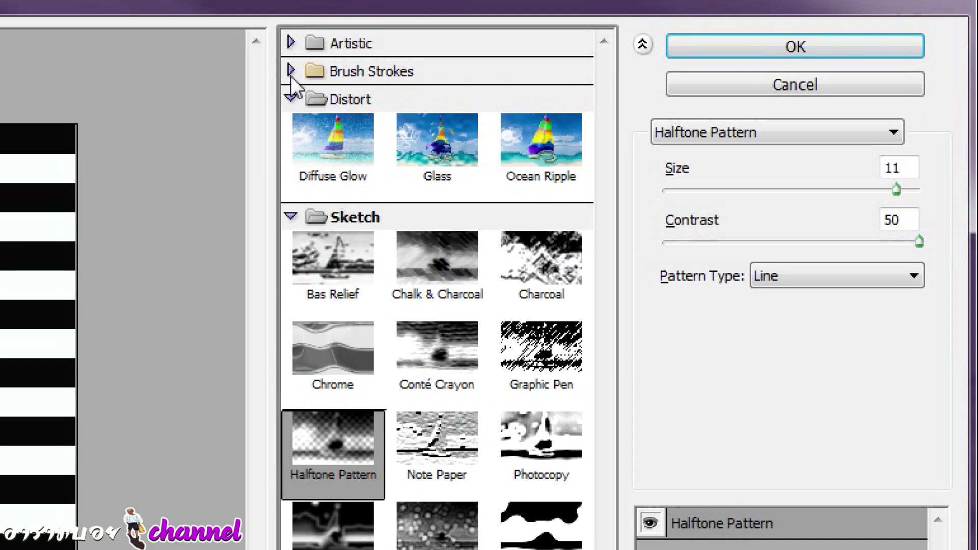
left_click(328, 100)
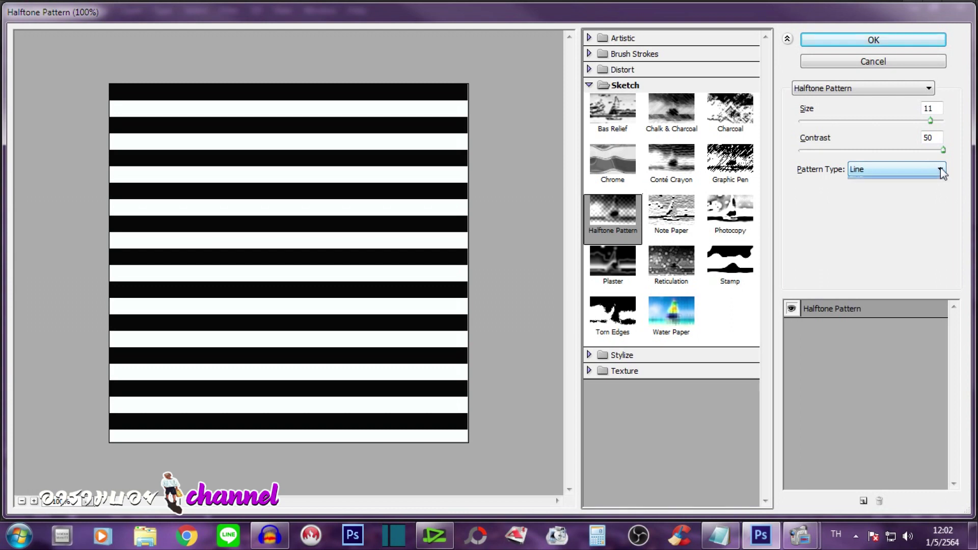
Apply Halftone Pattern with Line pattern type, size 5 and adjusted contrast.
left_click(941, 171)
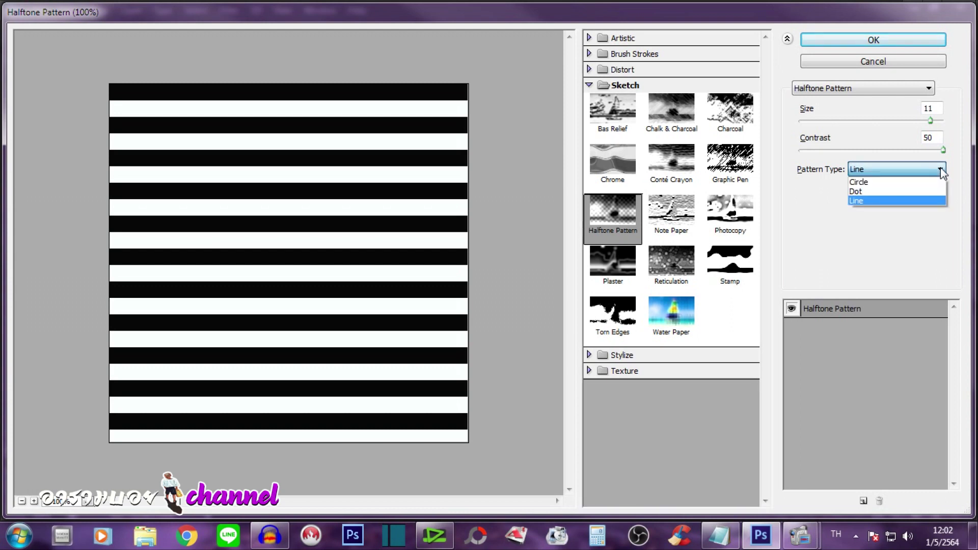
left_click(901, 182)
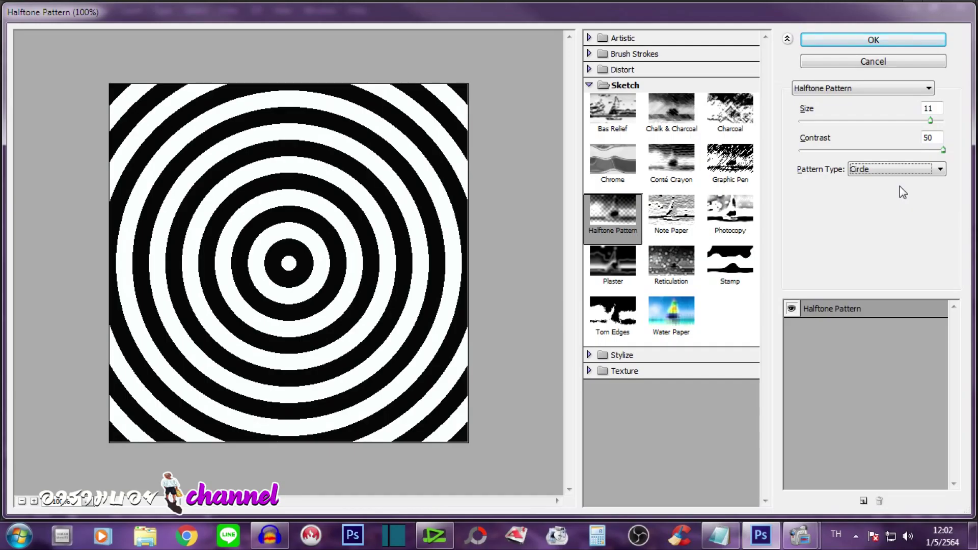
left_click(936, 170)
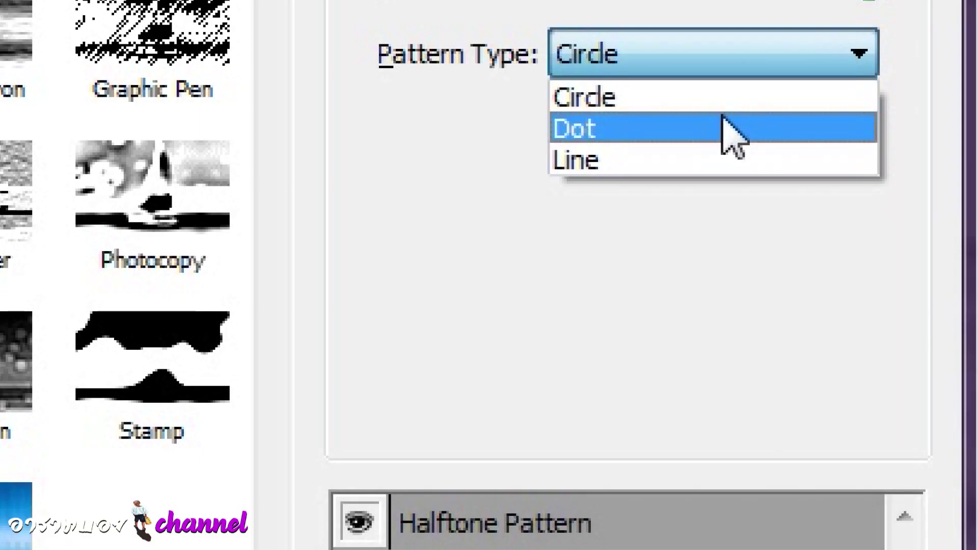
left_click(722, 119)
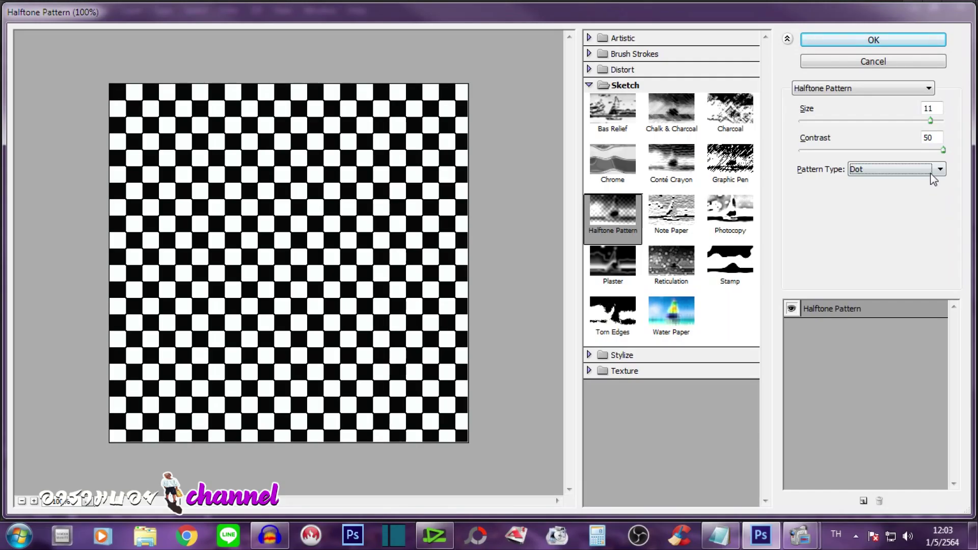
left_click(937, 169)
left_click(713, 207)
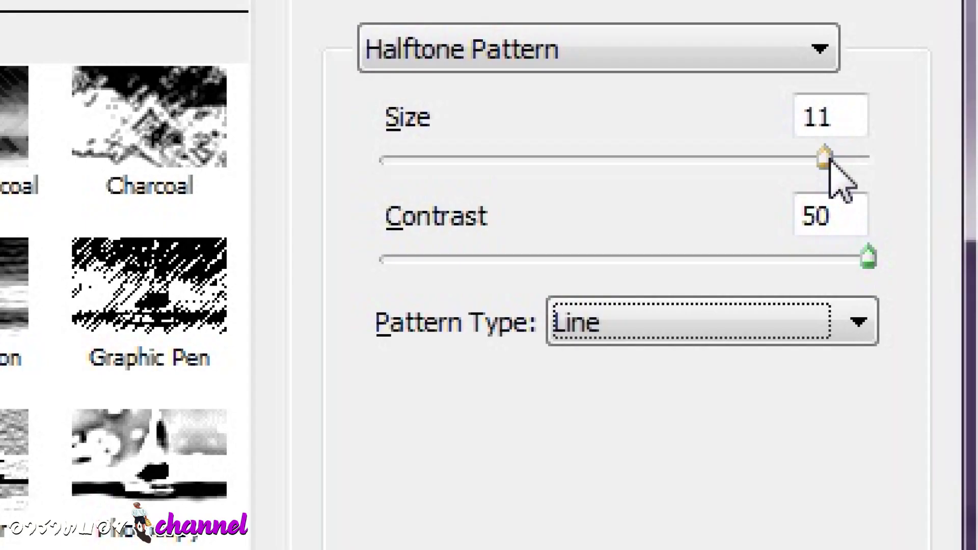
mouse_move(830, 159)
left_mouse_down()
mouse_move(852, 122)
mouse_move(804, 132)
mouse_move(940, 131)
left_mouse_up()
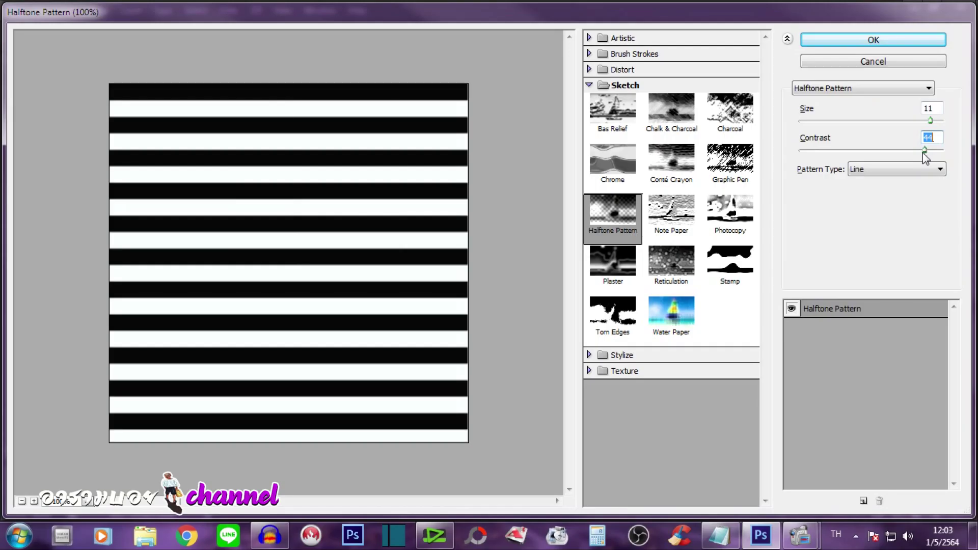
mouse_move(871, 286)
left_mouse_down()
mouse_move(873, 150)
mouse_move(826, 151)
mouse_move(946, 151)
left_mouse_up()
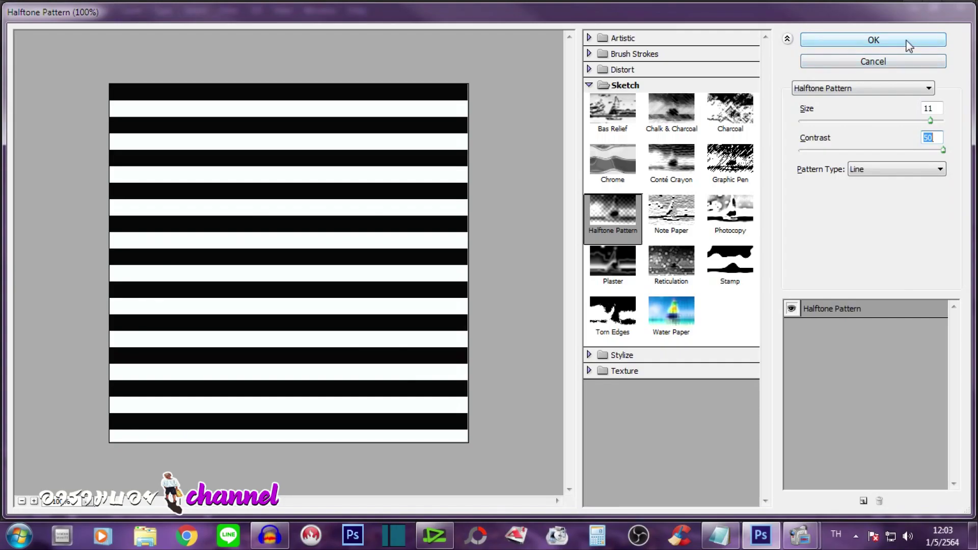
left_click(910, 40)
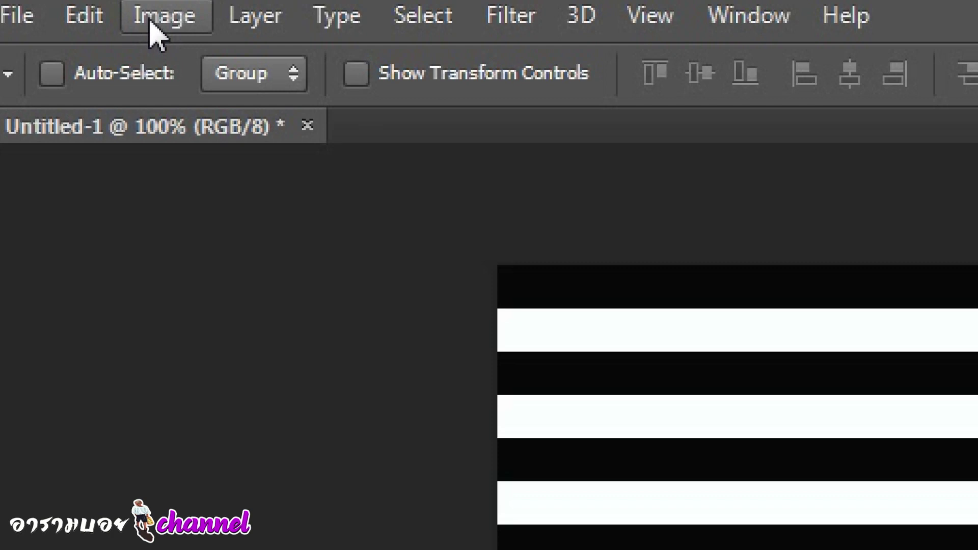
Rotate the image 90° CW via Image Rotation.
left_click(153, 21)
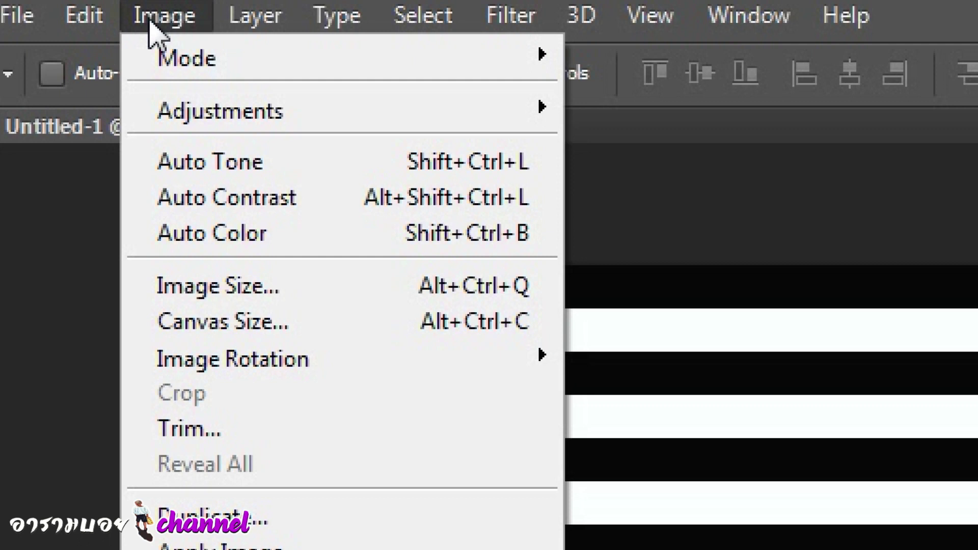
mouse_move(123, 141)
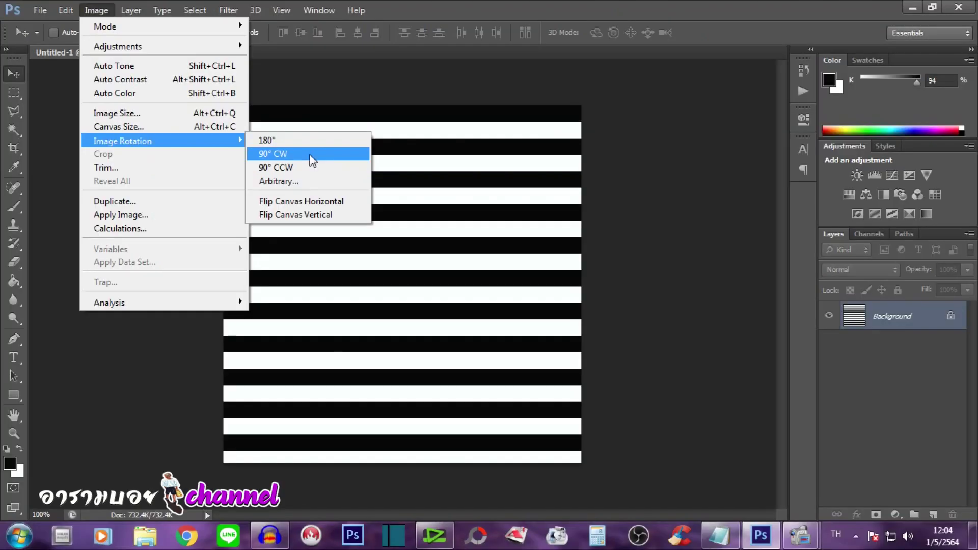
left_click(312, 160)
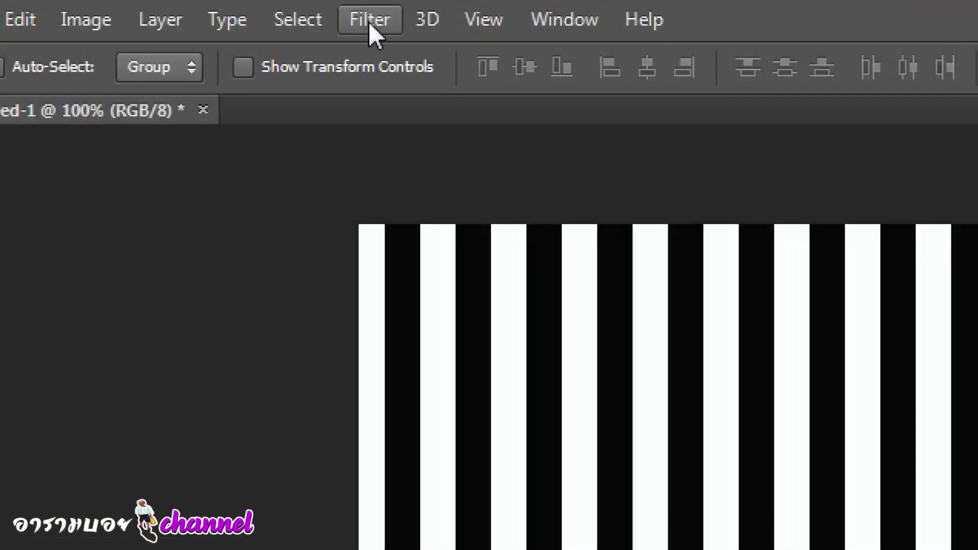
Apply the Polar Coordinates filter using Rectangular to Polar.
left_click(227, 11)
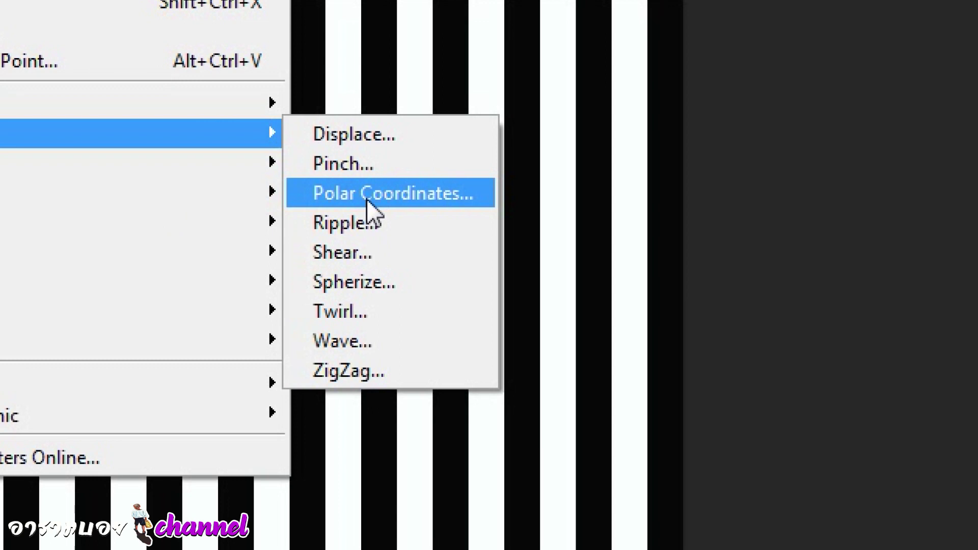
left_click(366, 199)
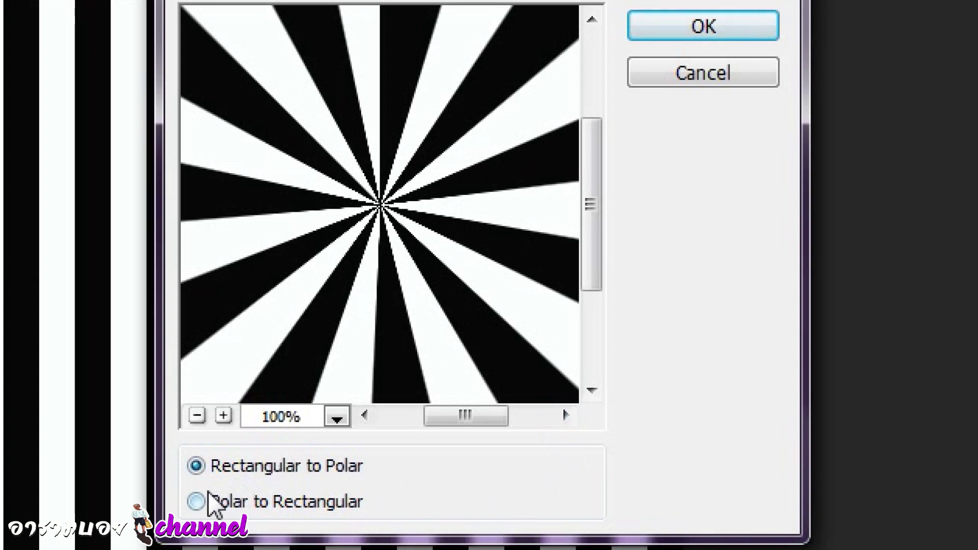
left_click(197, 502)
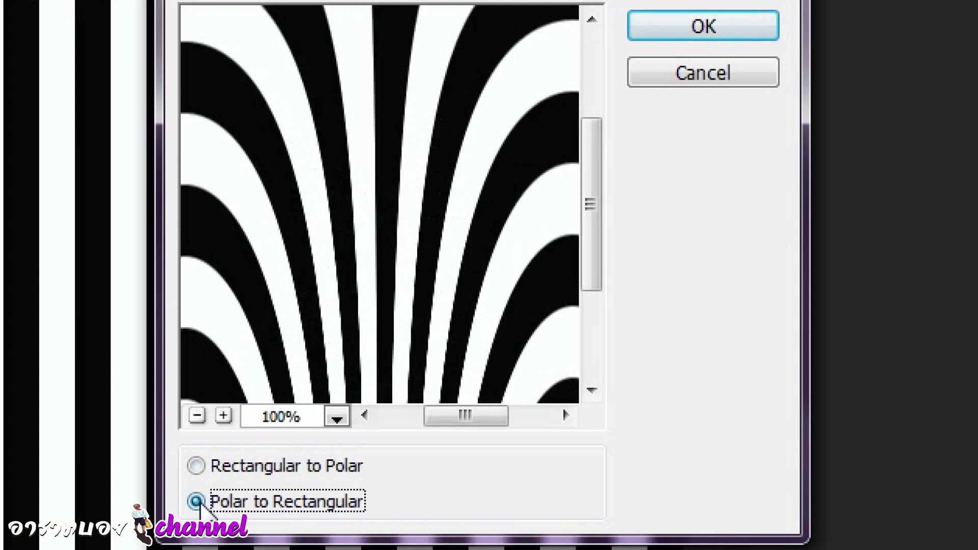
left_click(196, 466)
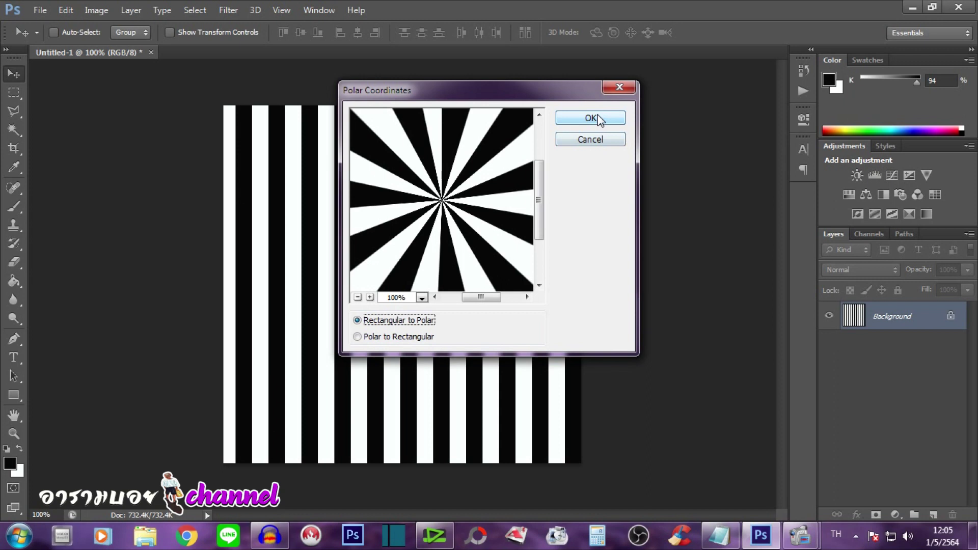
left_click(717, 23)
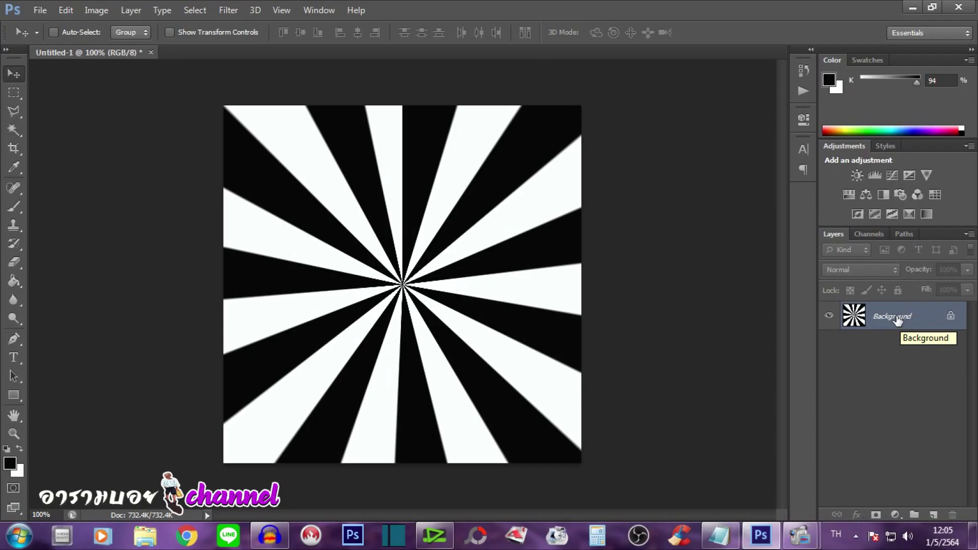
Convert the Background layer into an unlocked layer keeping the default name Layer 0.
double_click(898, 318)
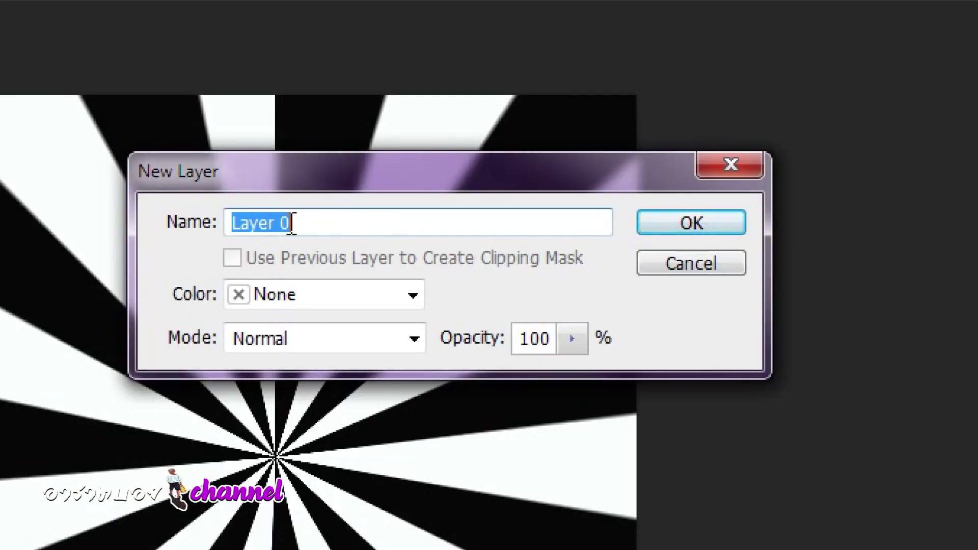
left_click(340, 222)
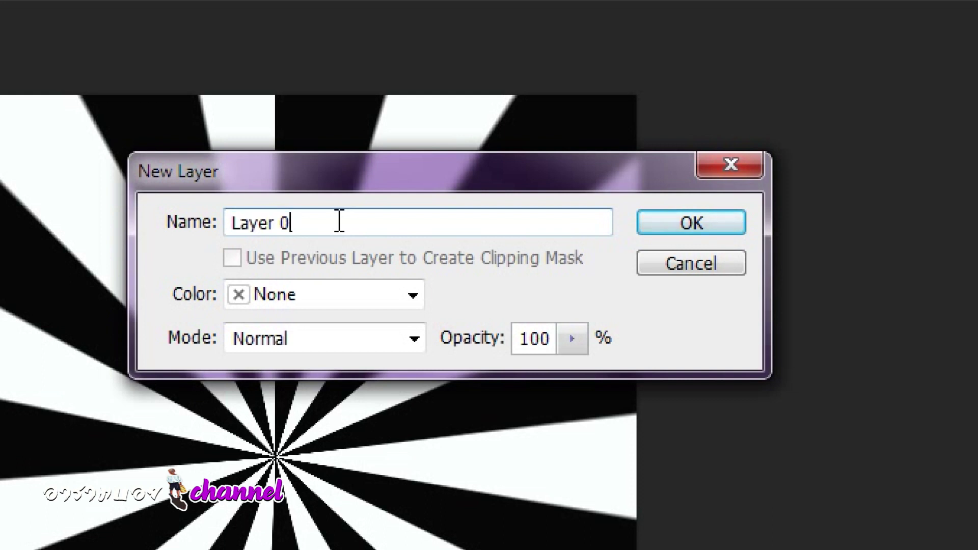
left_click(678, 216)
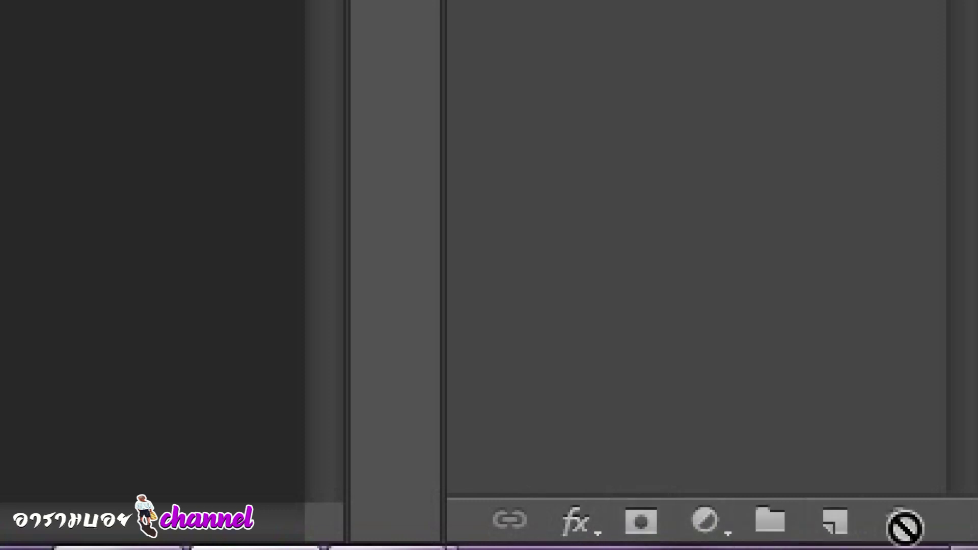
Create a new Layer 1 and drag it below Layer 0.
left_click(838, 525)
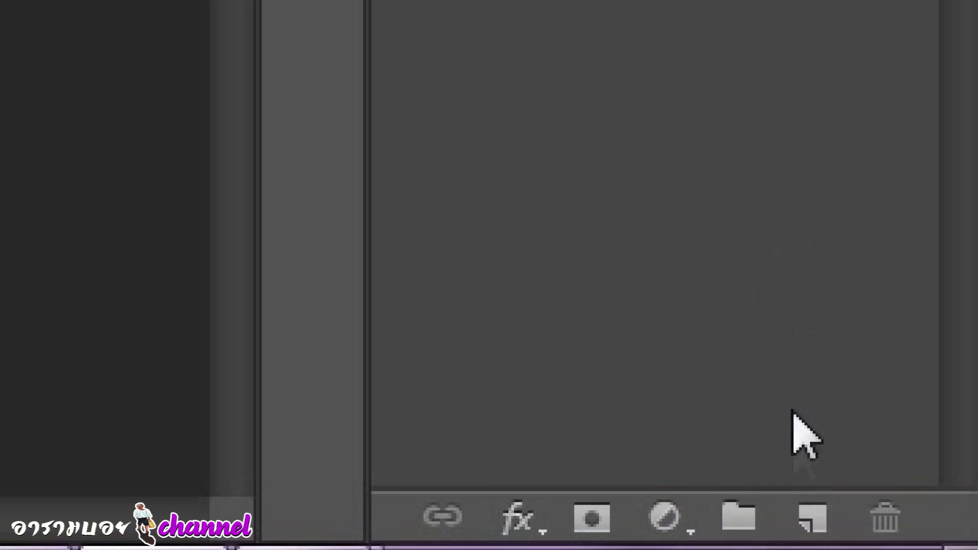
left_click(813, 515)
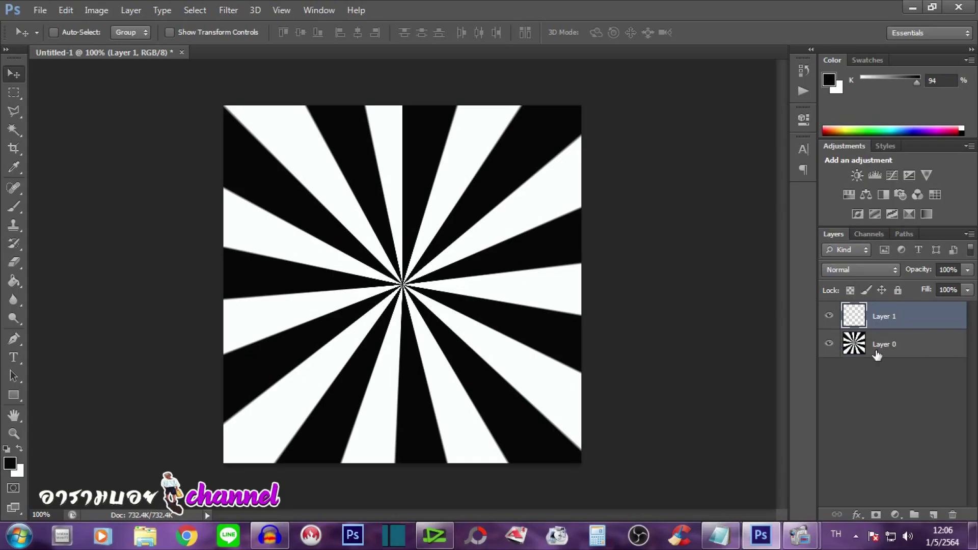
left_click(901, 342, "shift")
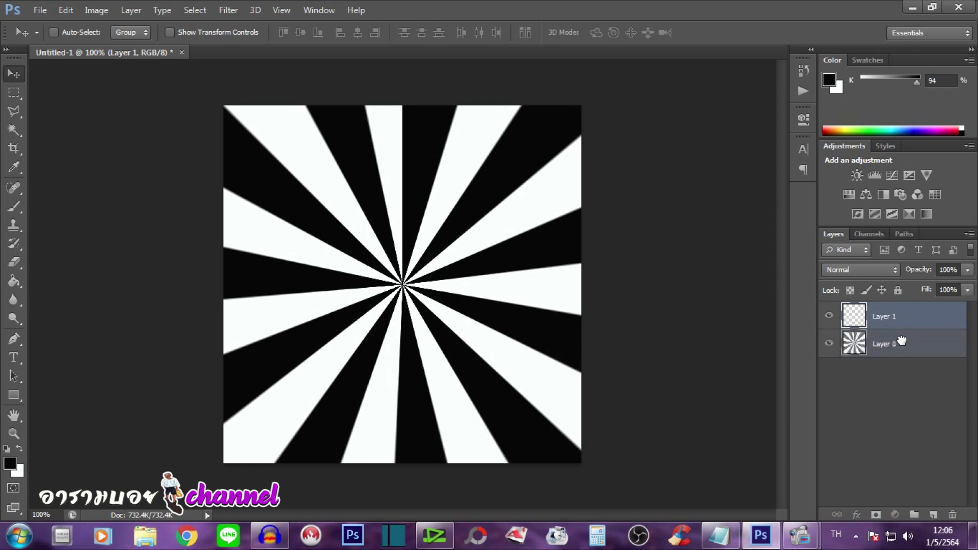
left_click_drag(901, 343, 903, 363)
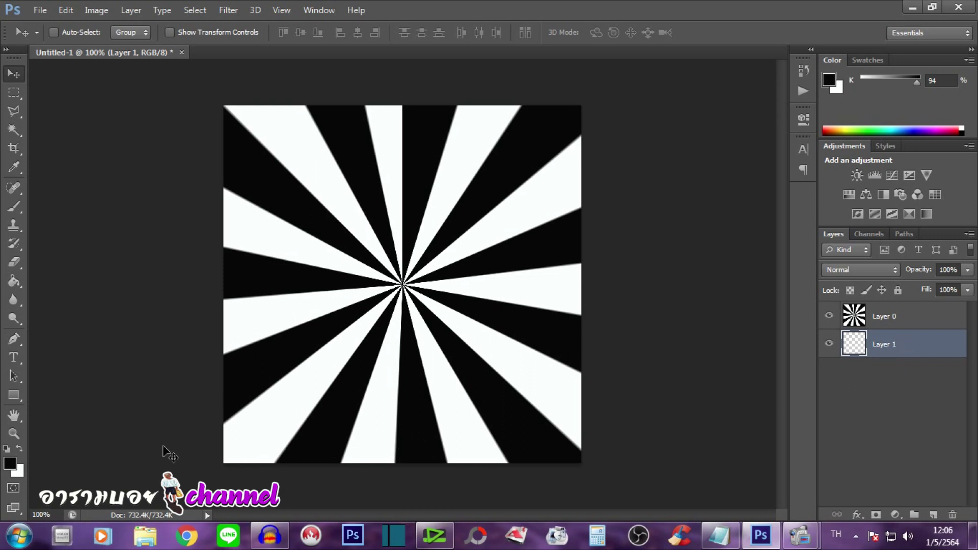
Set the foreground colour to bright red and fill Layer 1 with it.
left_click(10, 465)
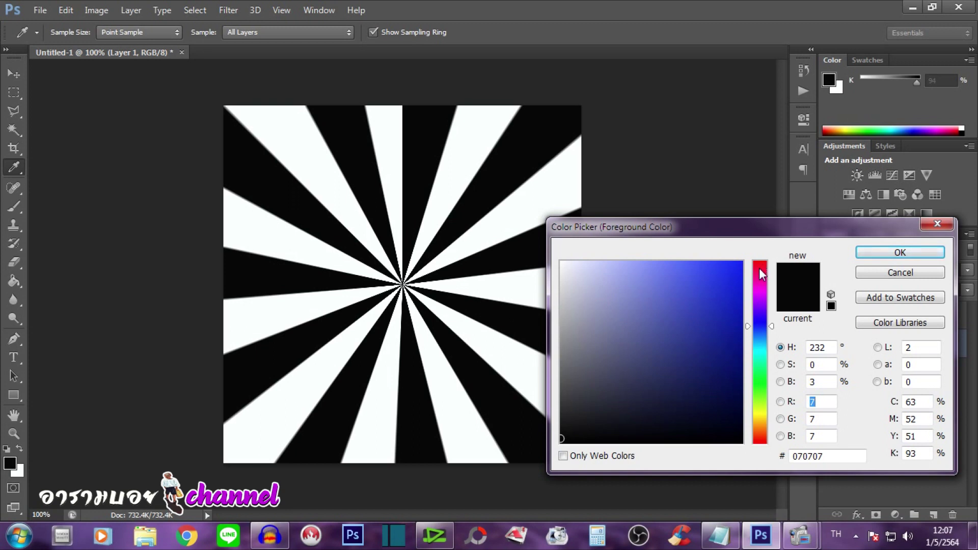
left_click(760, 268)
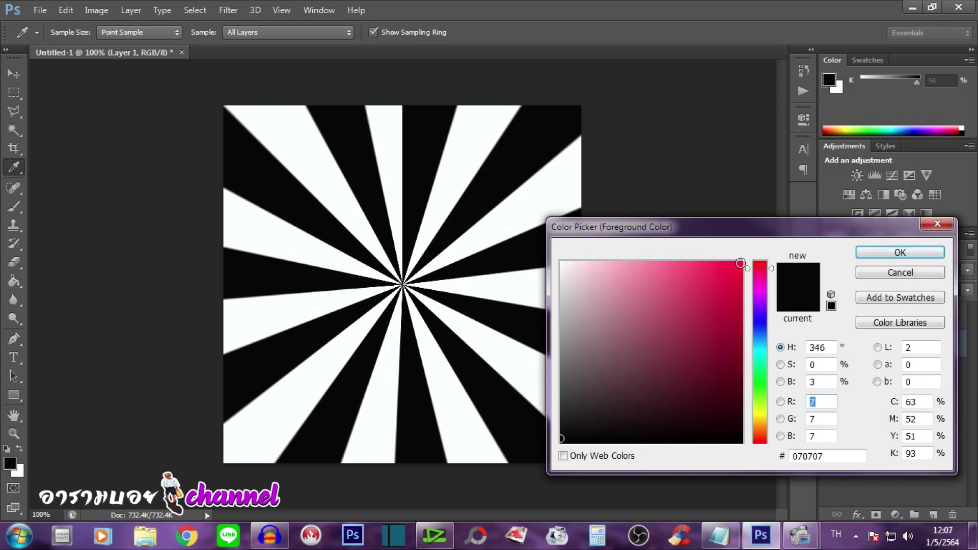
left_click(740, 264)
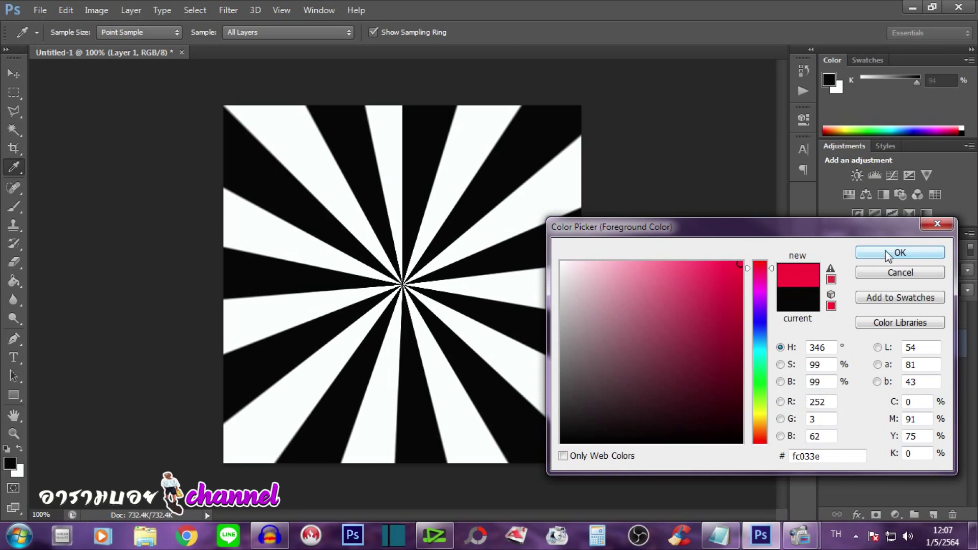
left_click(887, 253)
key("v")
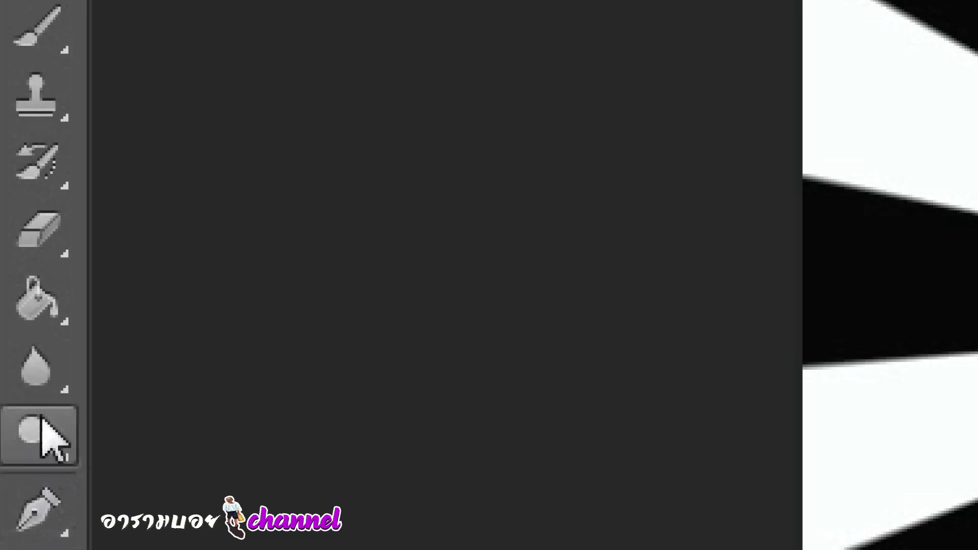
left_click(42, 310)
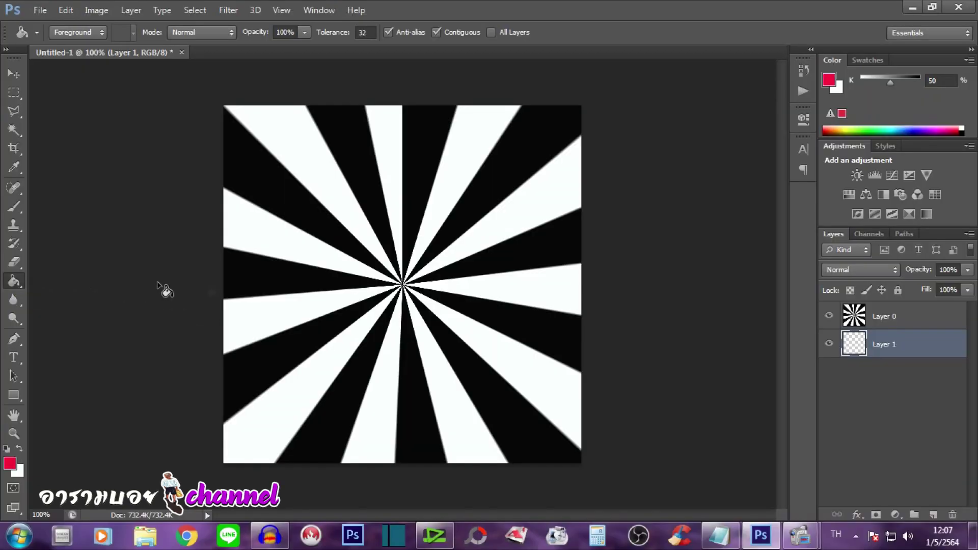
left_click(283, 302)
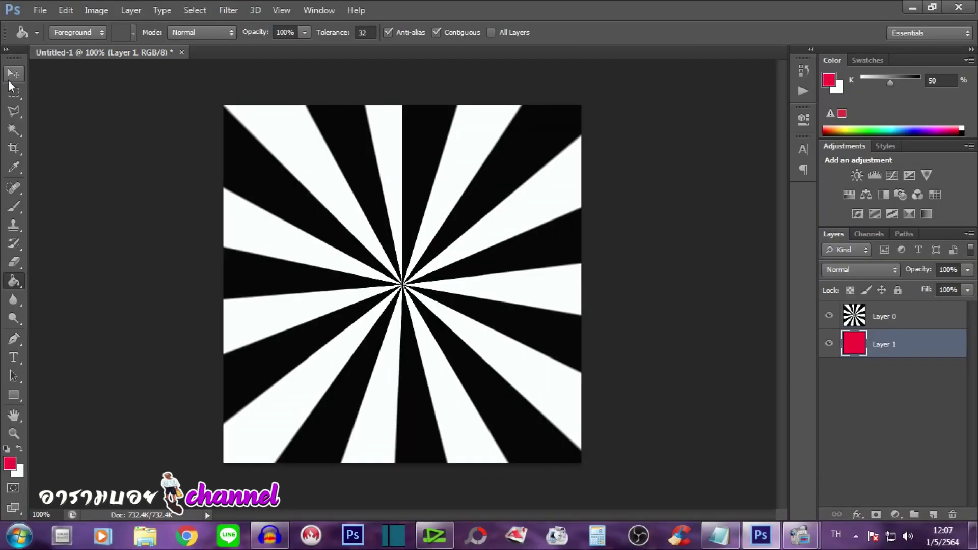
left_click(11, 77)
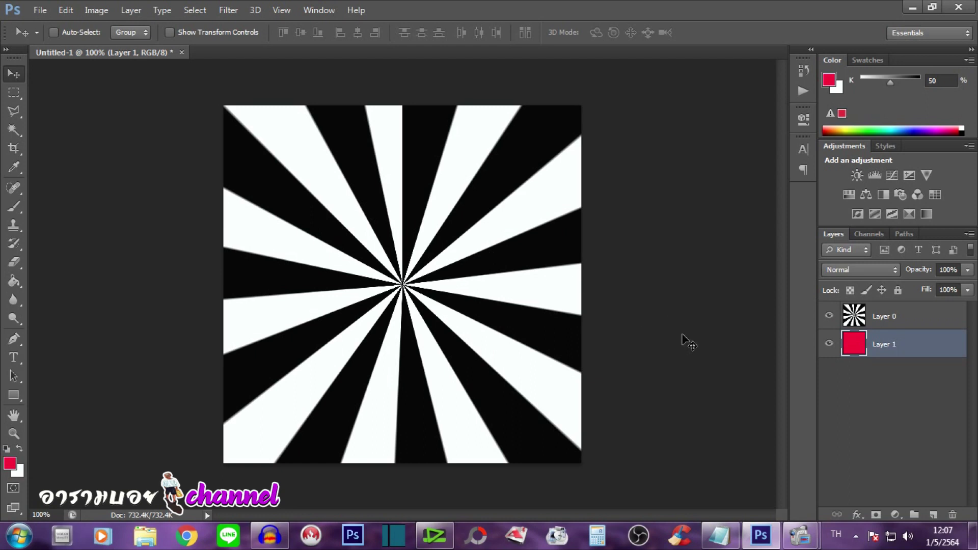
Set the sunburst Layer 0's blend mode to Lighten.
left_click(926, 320)
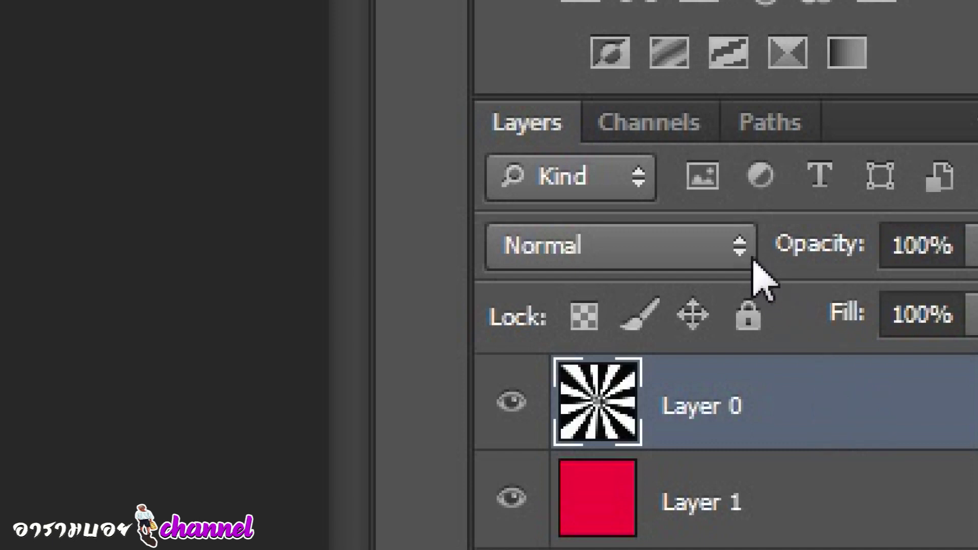
left_click(737, 247)
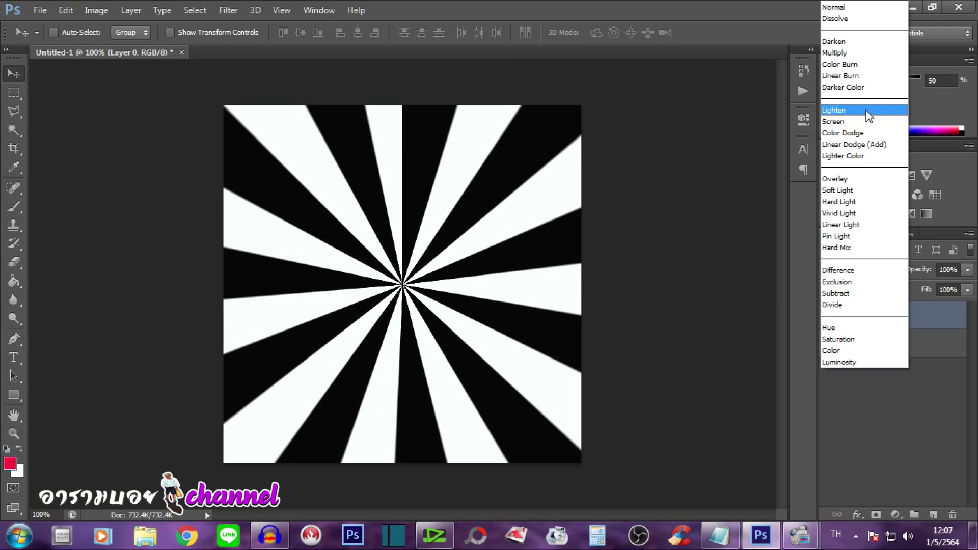
left_click(868, 110)
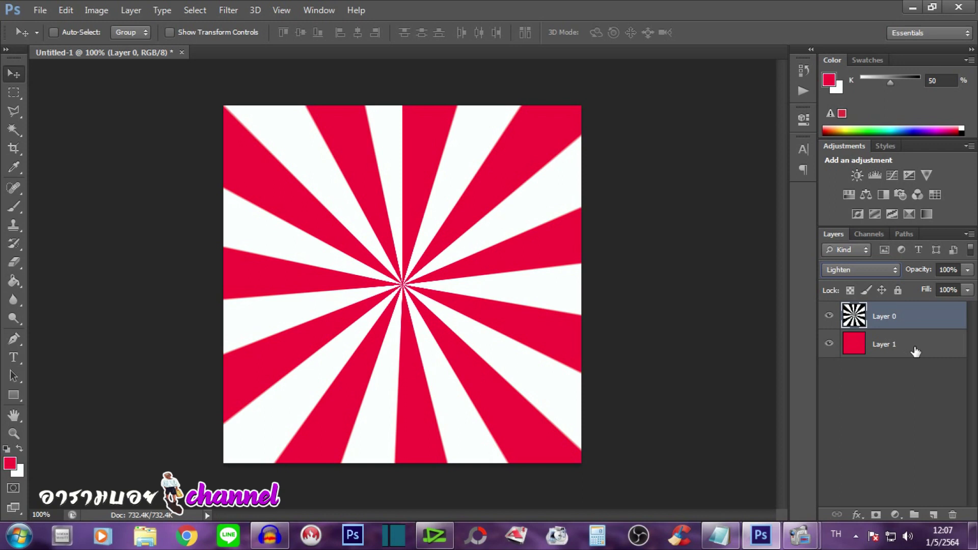
Add Layer 2 beneath the sunburst and fill it with bright blue.
left_click(934, 515)
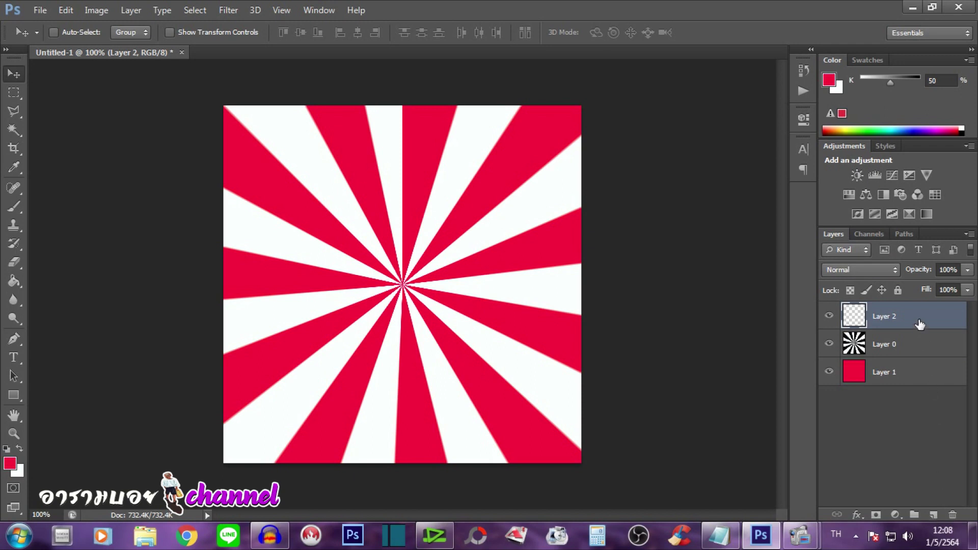
left_click_drag(917, 320, 916, 357)
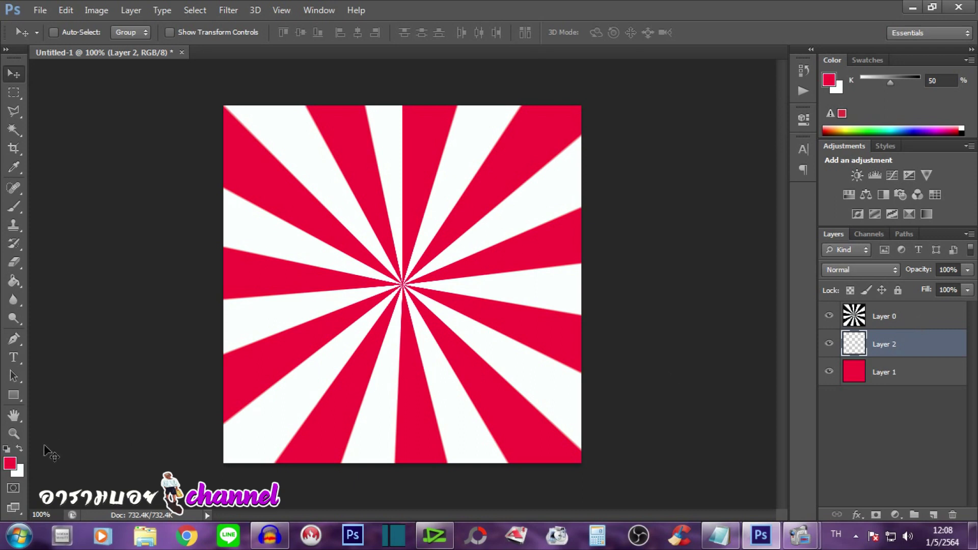
left_click(9, 468)
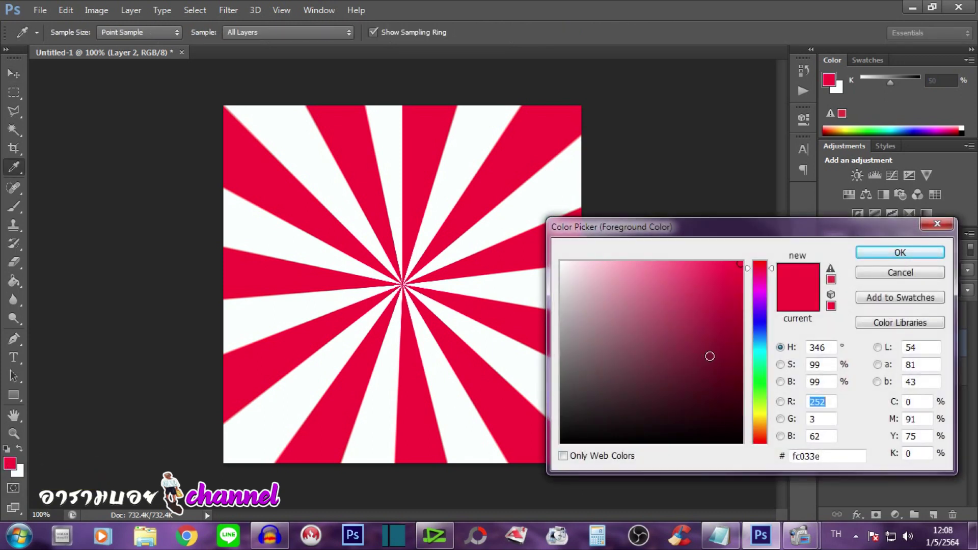
left_click(759, 331)
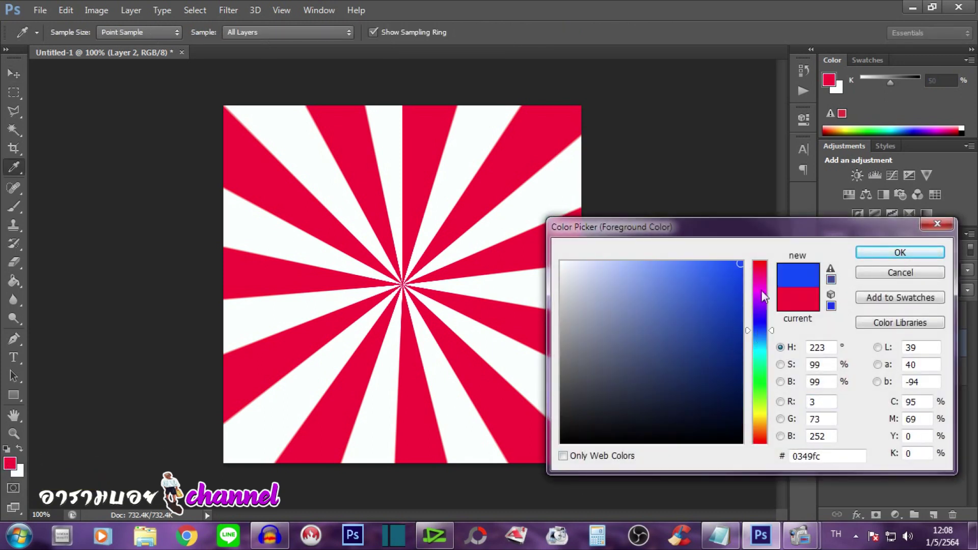
left_click(920, 255)
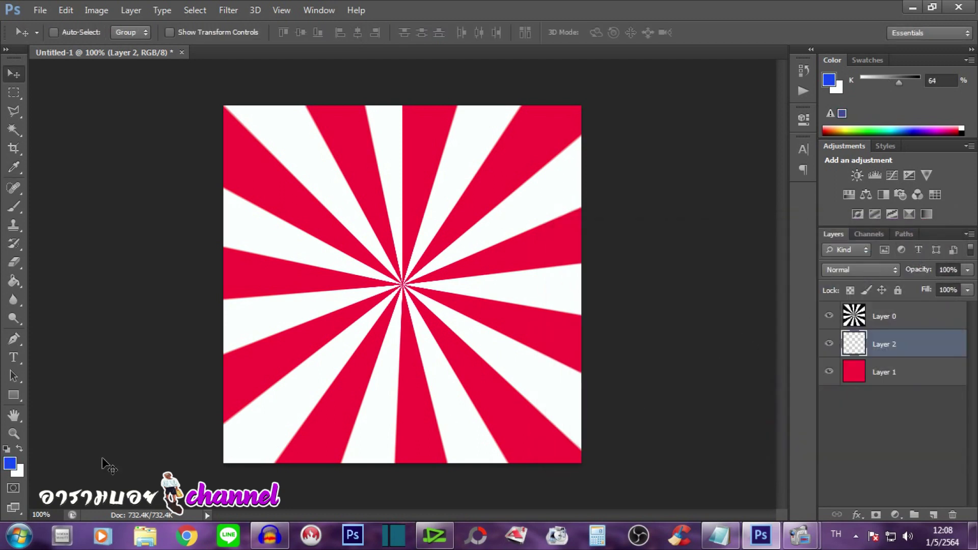
left_click(15, 285)
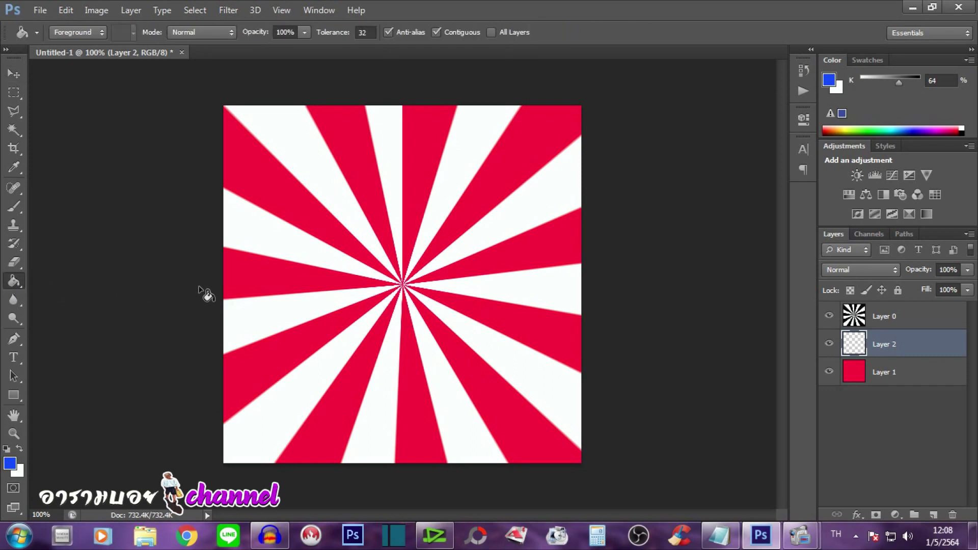
left_click(259, 306)
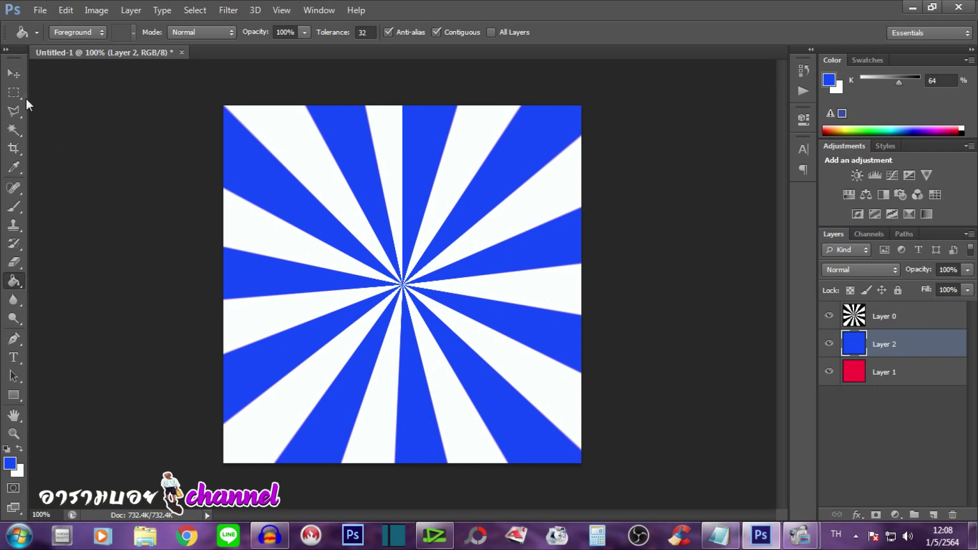
left_click(15, 73)
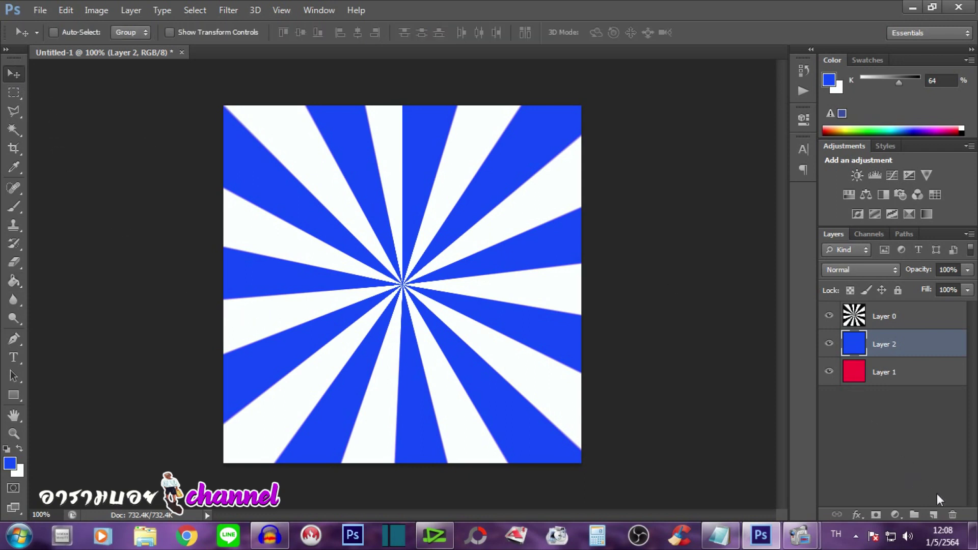
Create Layer 3 and fill it with bright green using the Paint Bucket.
left_click(934, 514)
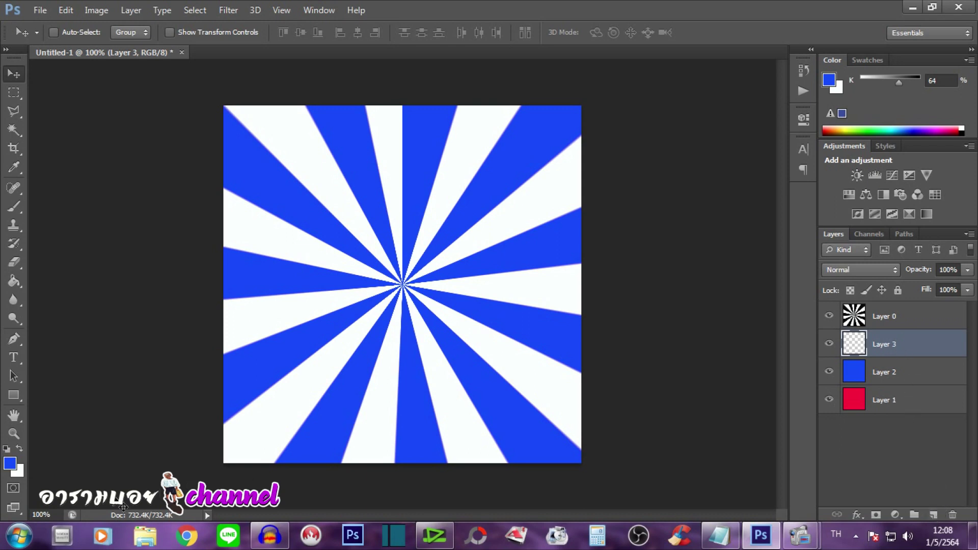
left_click(10, 464)
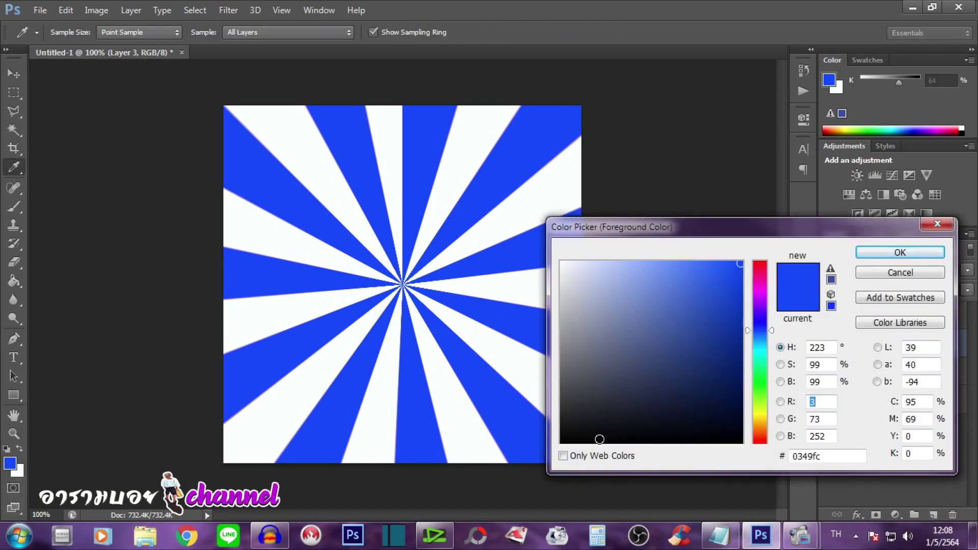
left_click(760, 393)
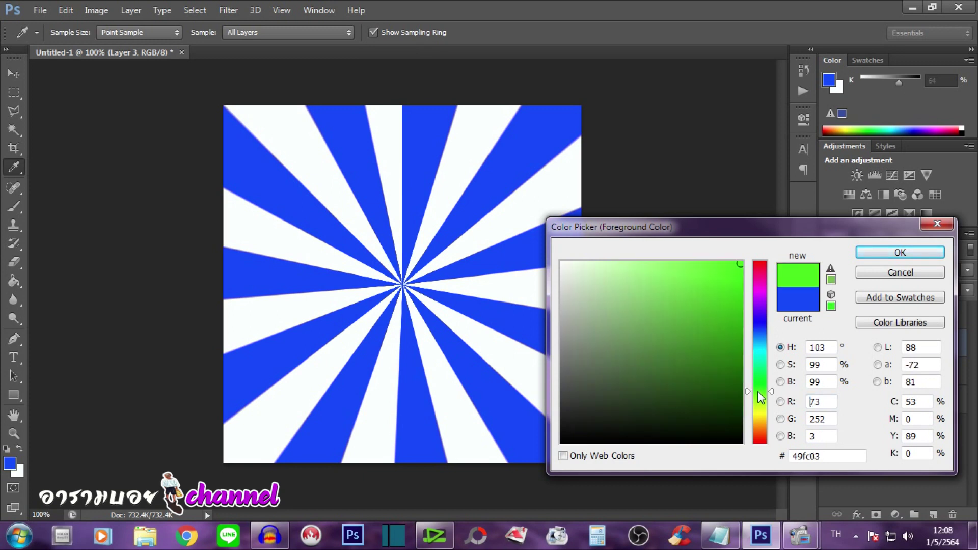
left_click(900, 253)
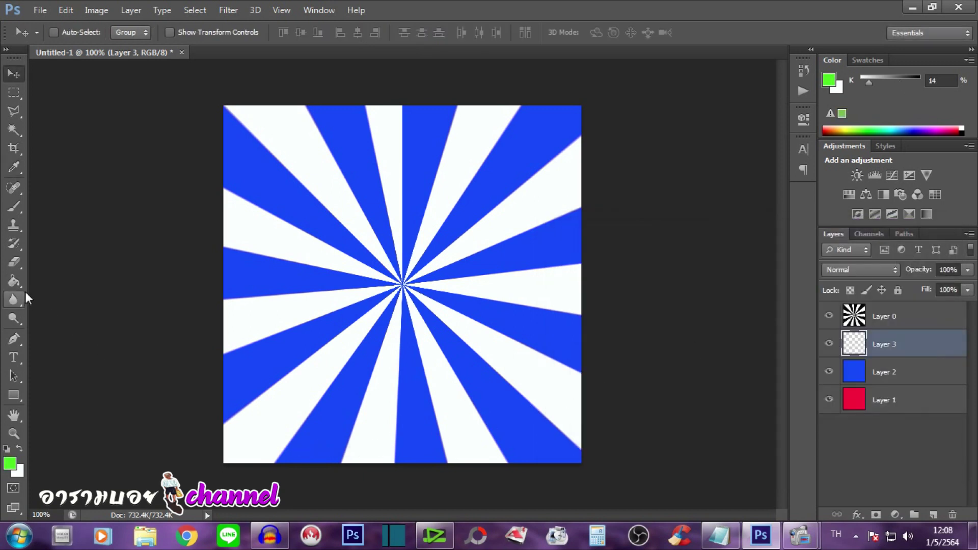
left_click(13, 281)
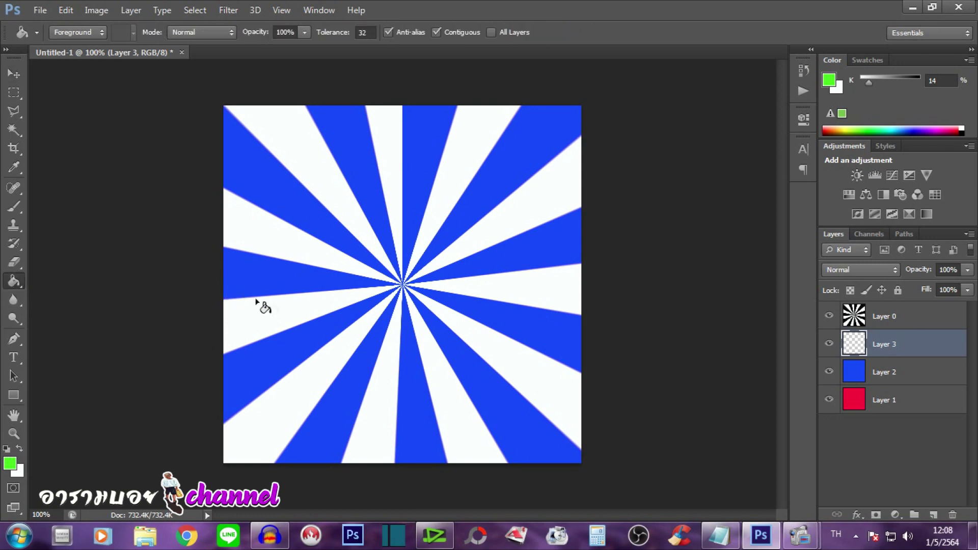
left_click(283, 311)
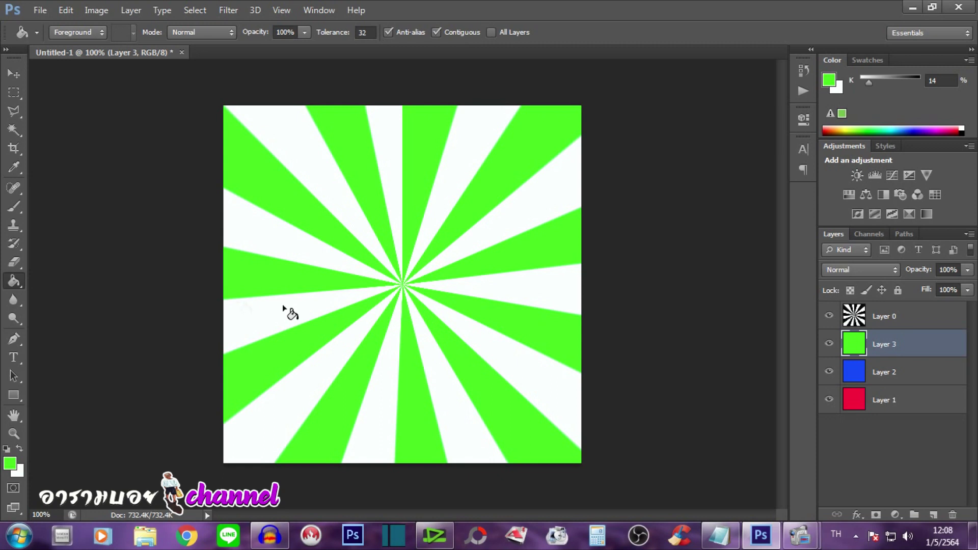
left_click(14, 74)
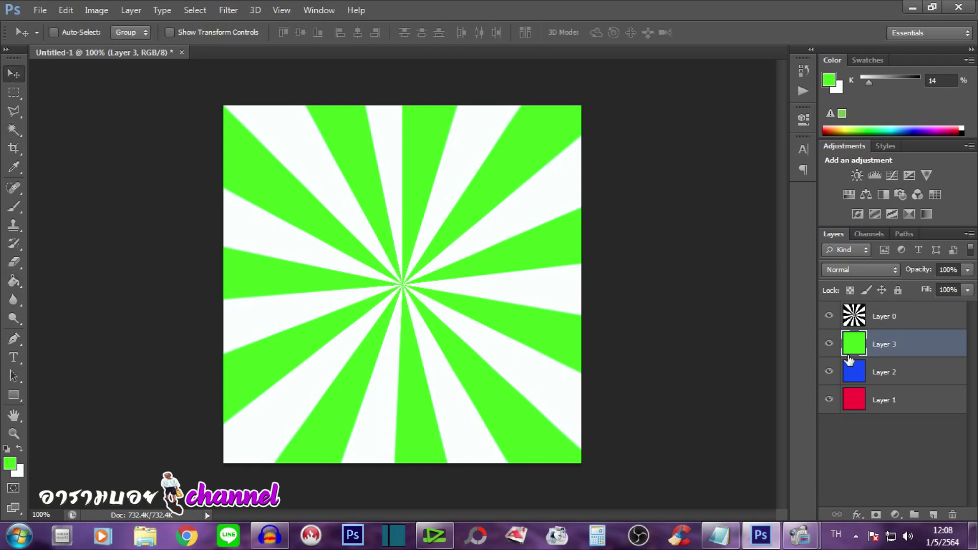
Hide green Layer 3 and blue Layer 2 so Layer 1's red shows through.
left_click(829, 345)
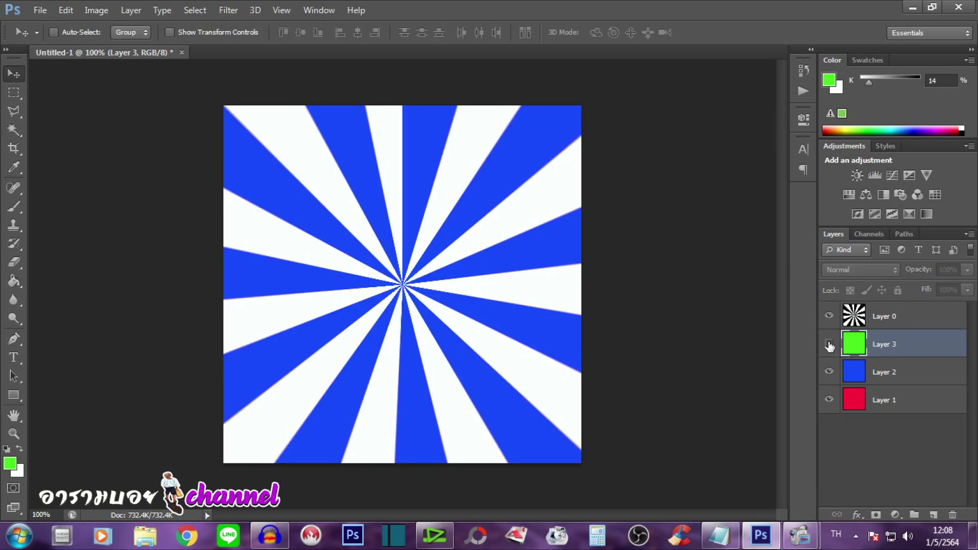
left_click(829, 373)
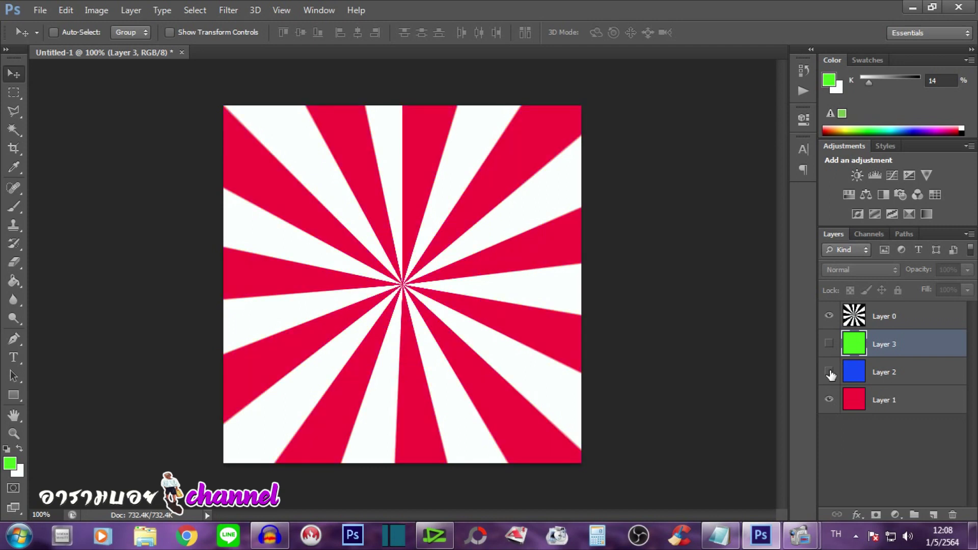